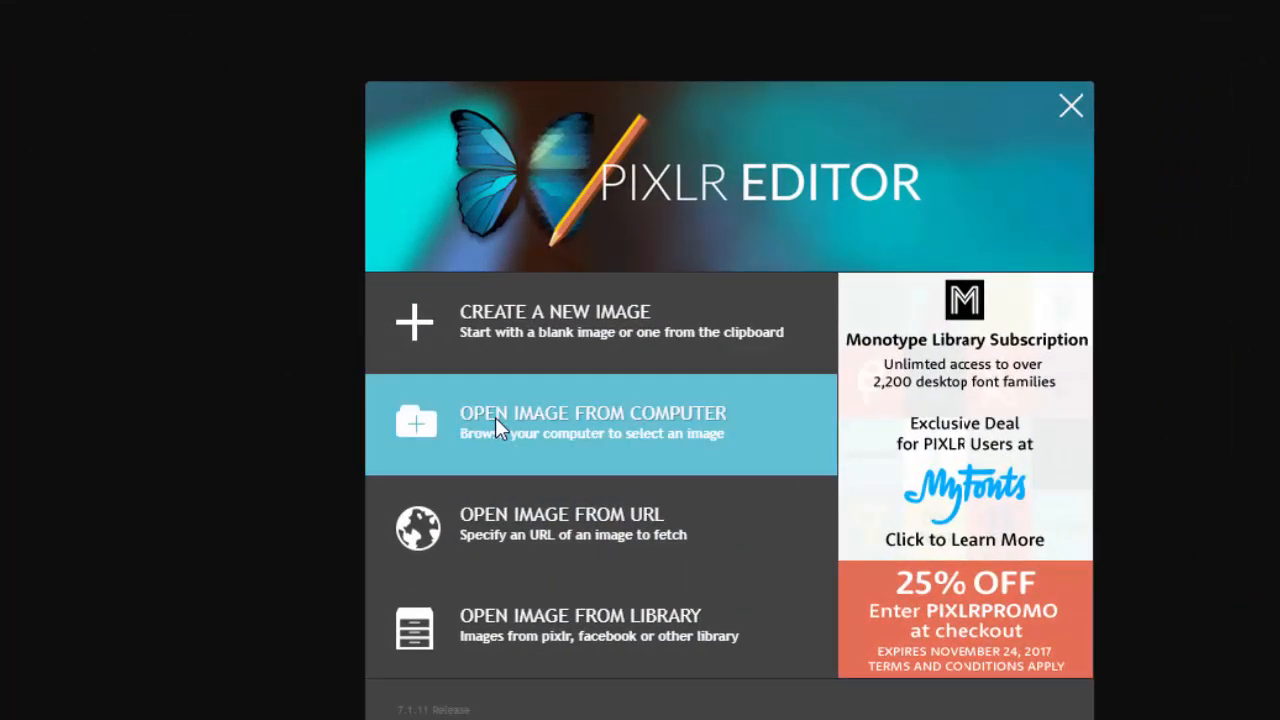
- Open the 2016-2017 school picture JPG from the Downloads folder and shift its image window to make room
click(495, 417)
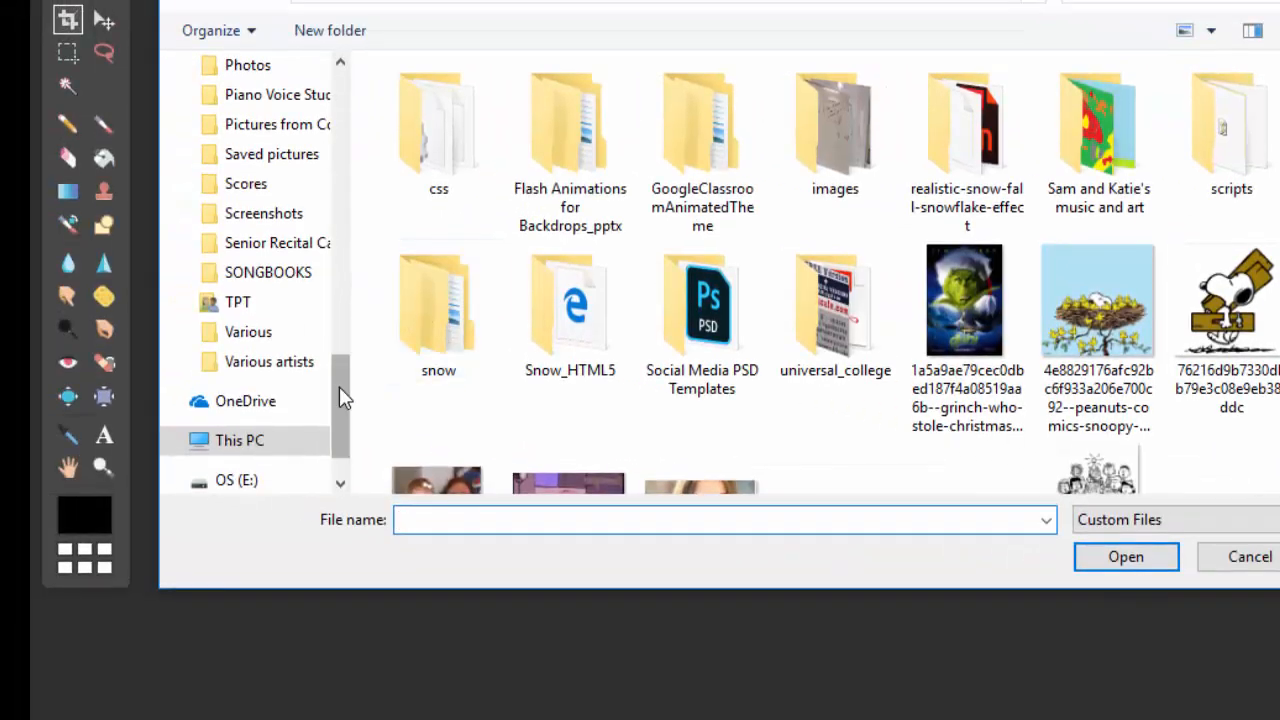
drag(18, 303, 16, 117)
drag(336, 197, 336, 108)
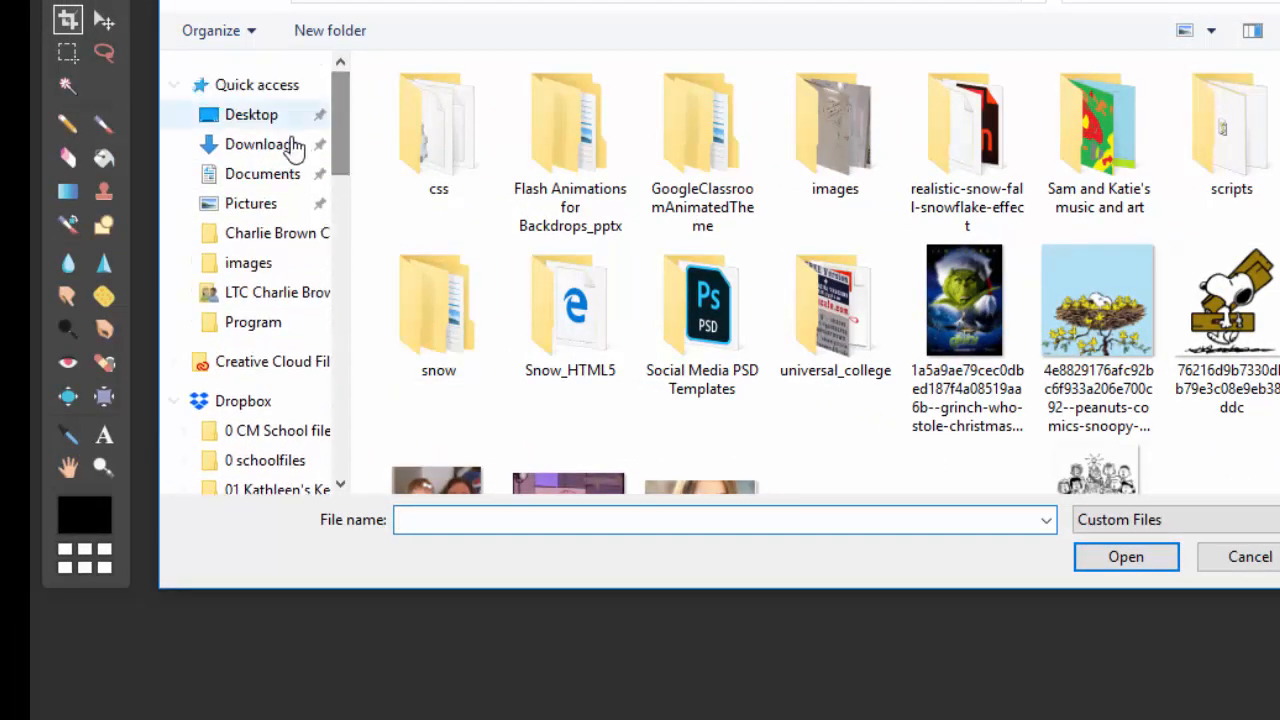
click(262, 144)
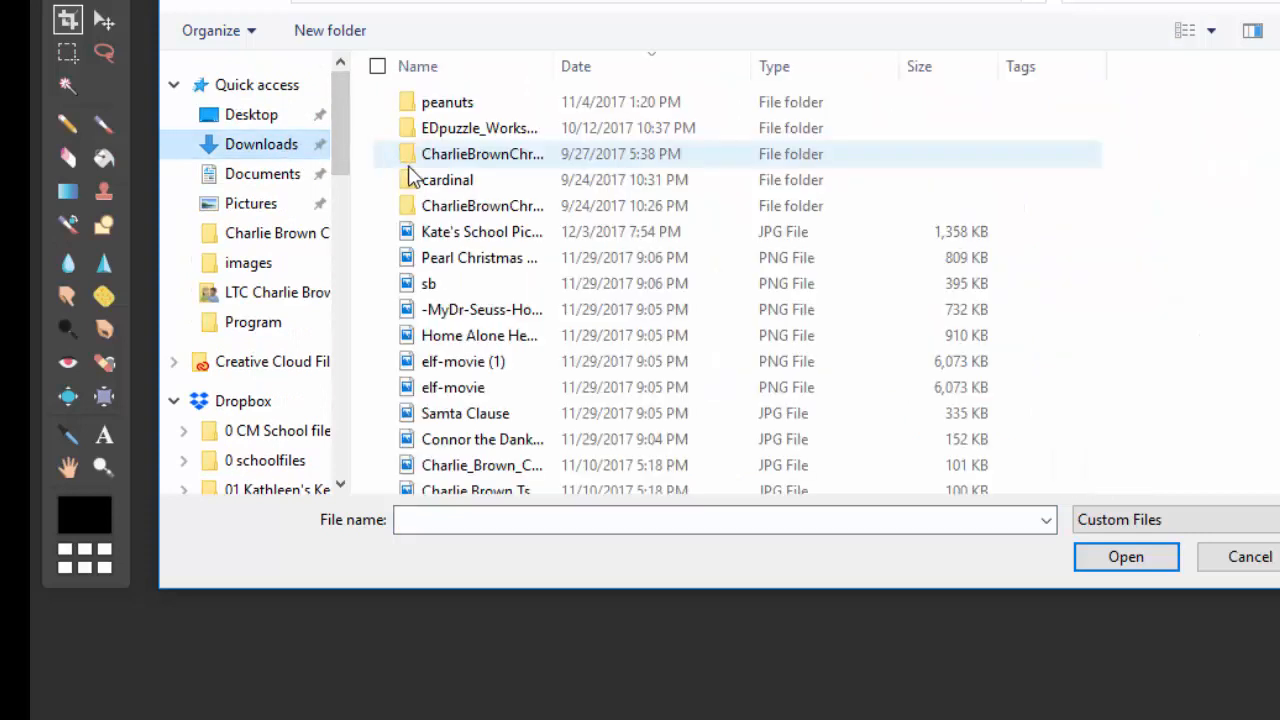
click(560, 241)
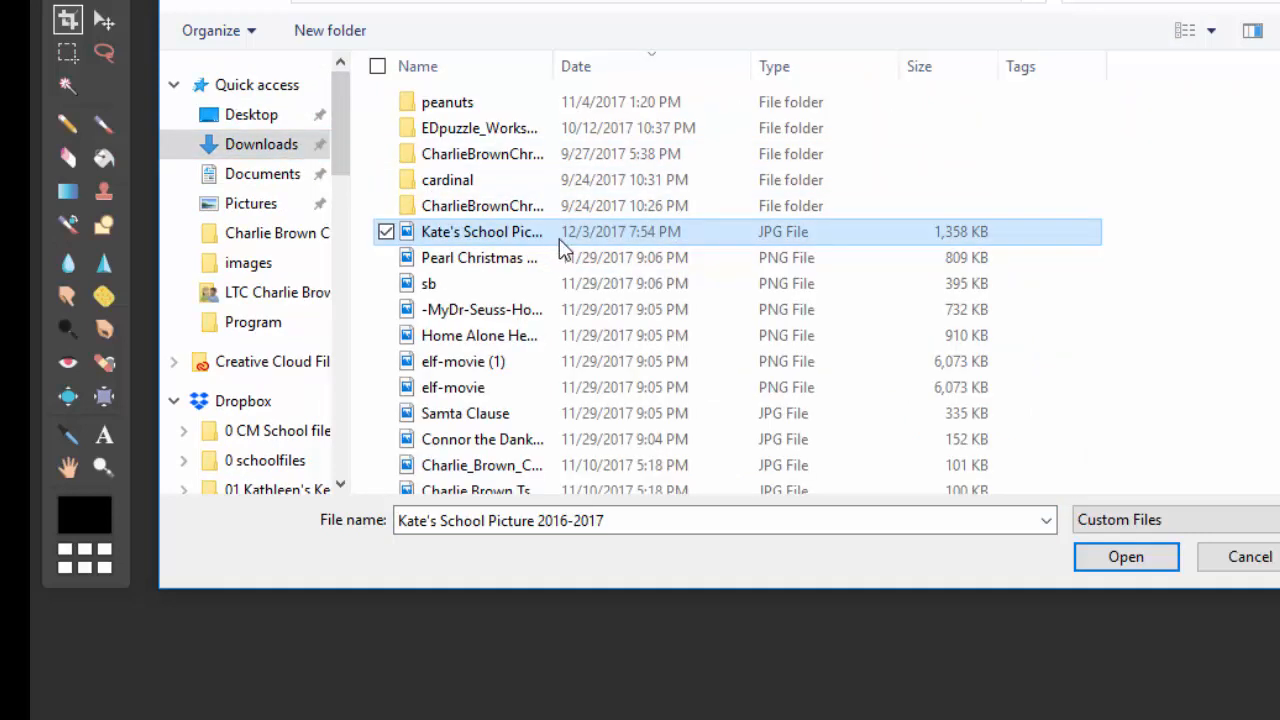
click(1124, 557)
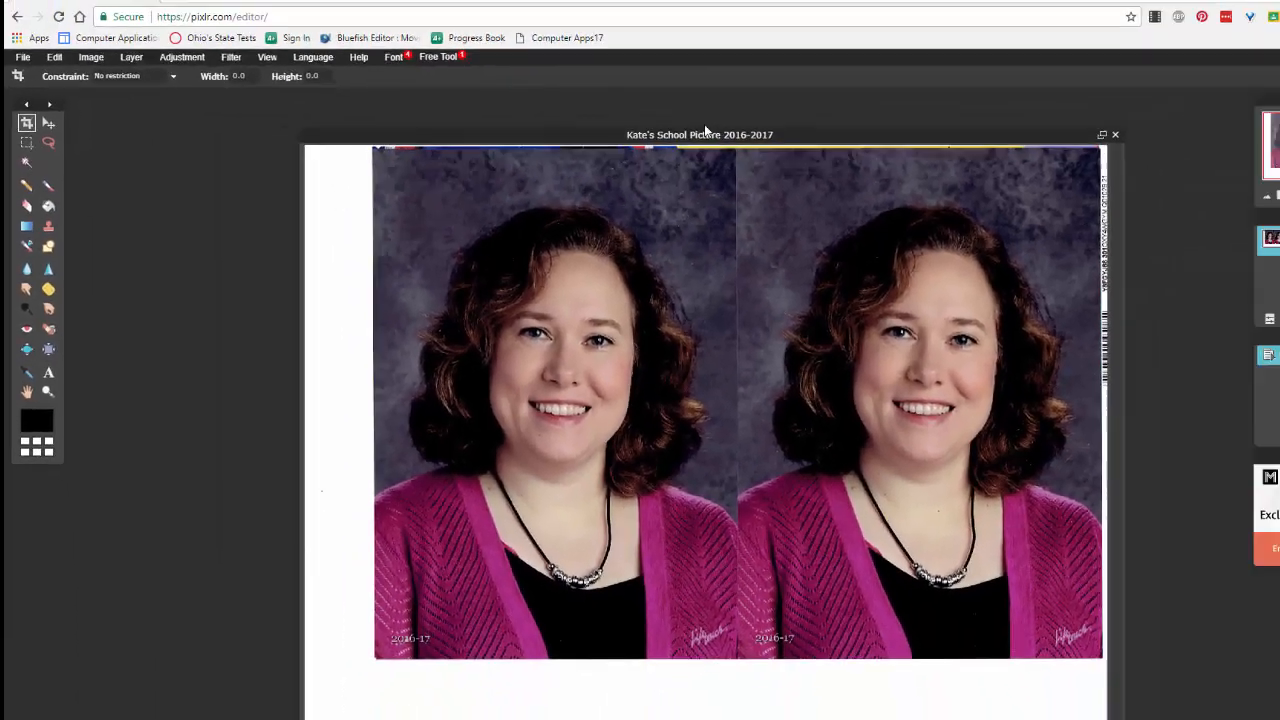
mouse_move(705, 131)
mouse_down()
mouse_move(689, 140)
mouse_move(722, 141)
mouse_up()
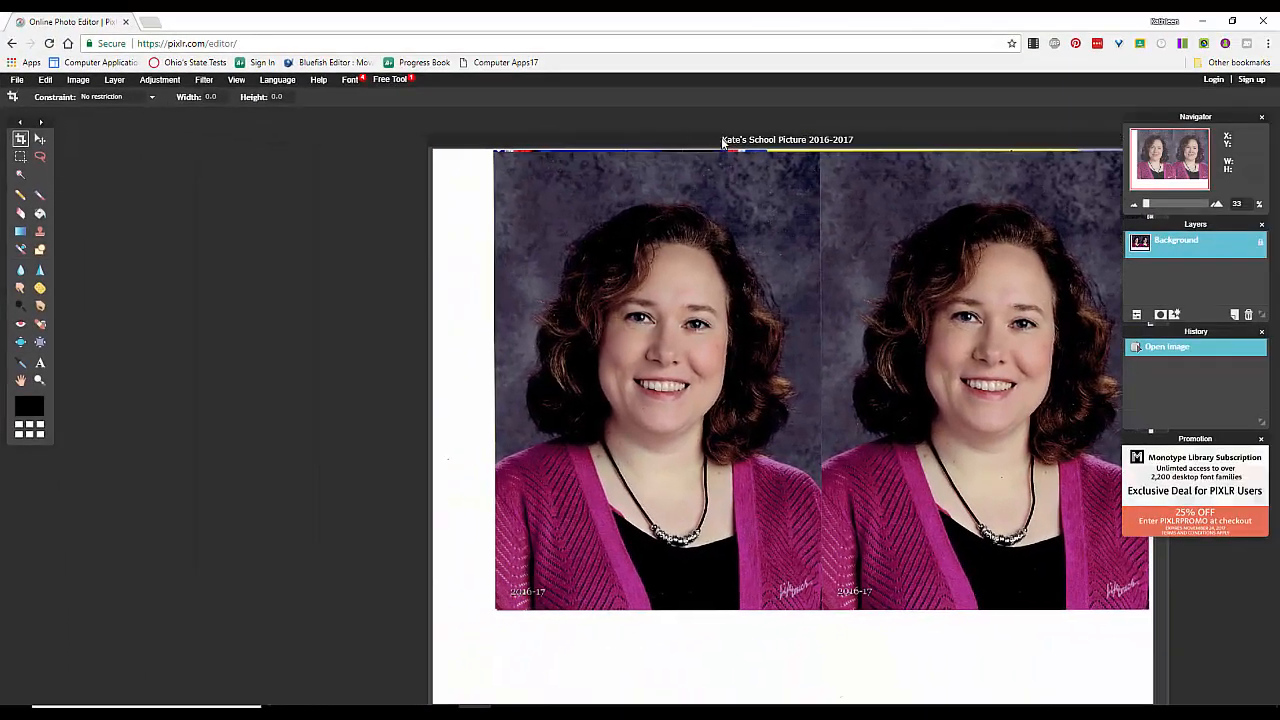
- Create a new transparent image using the 1024 x 768 preset
click(17, 80)
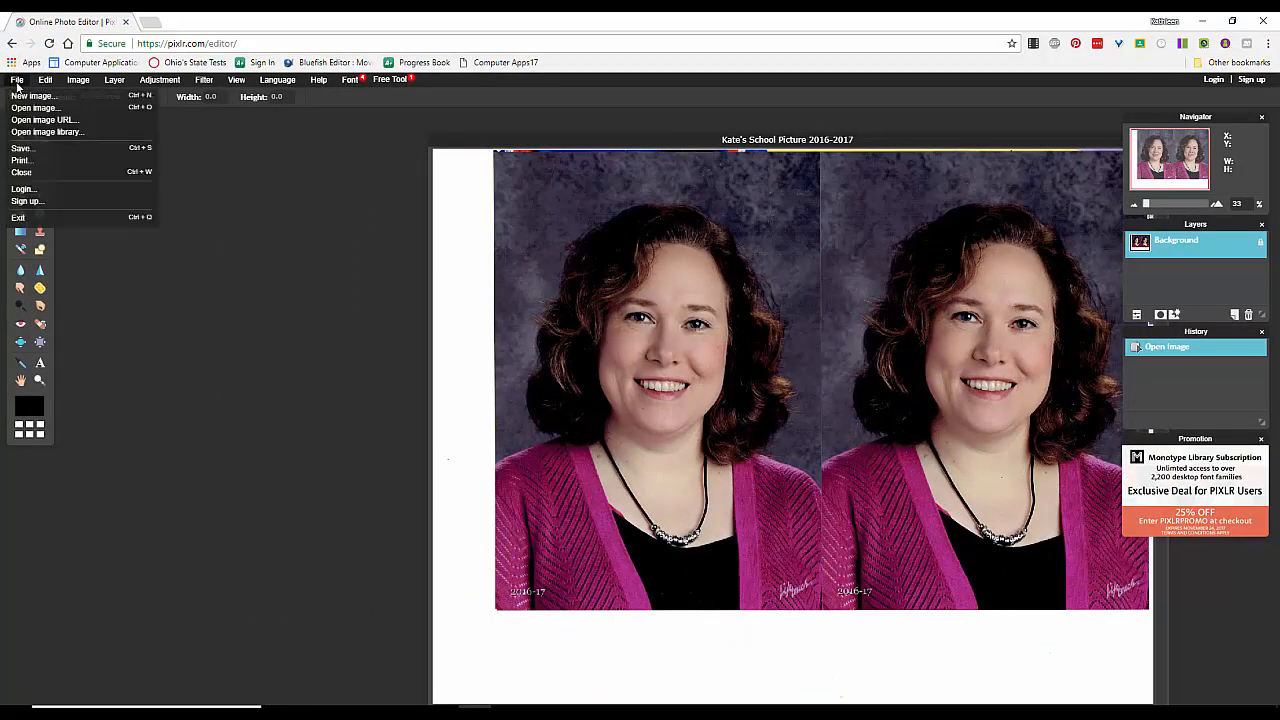
click(22, 96)
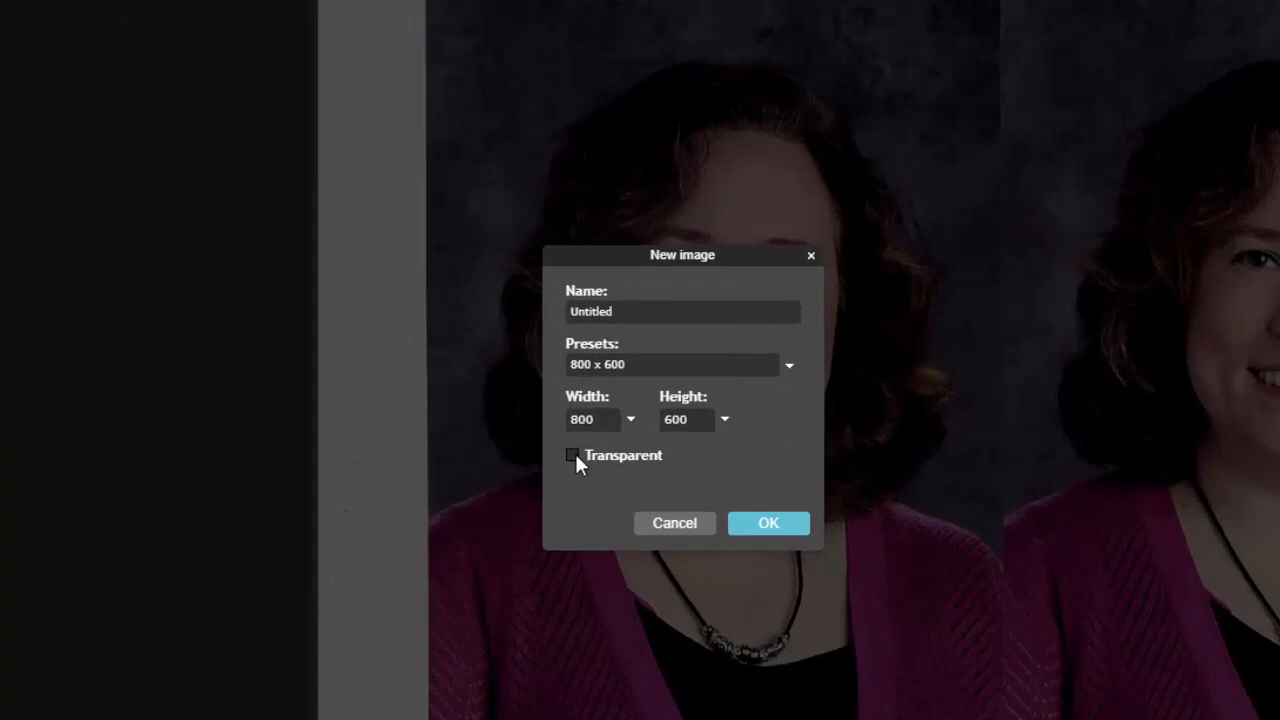
click(579, 429)
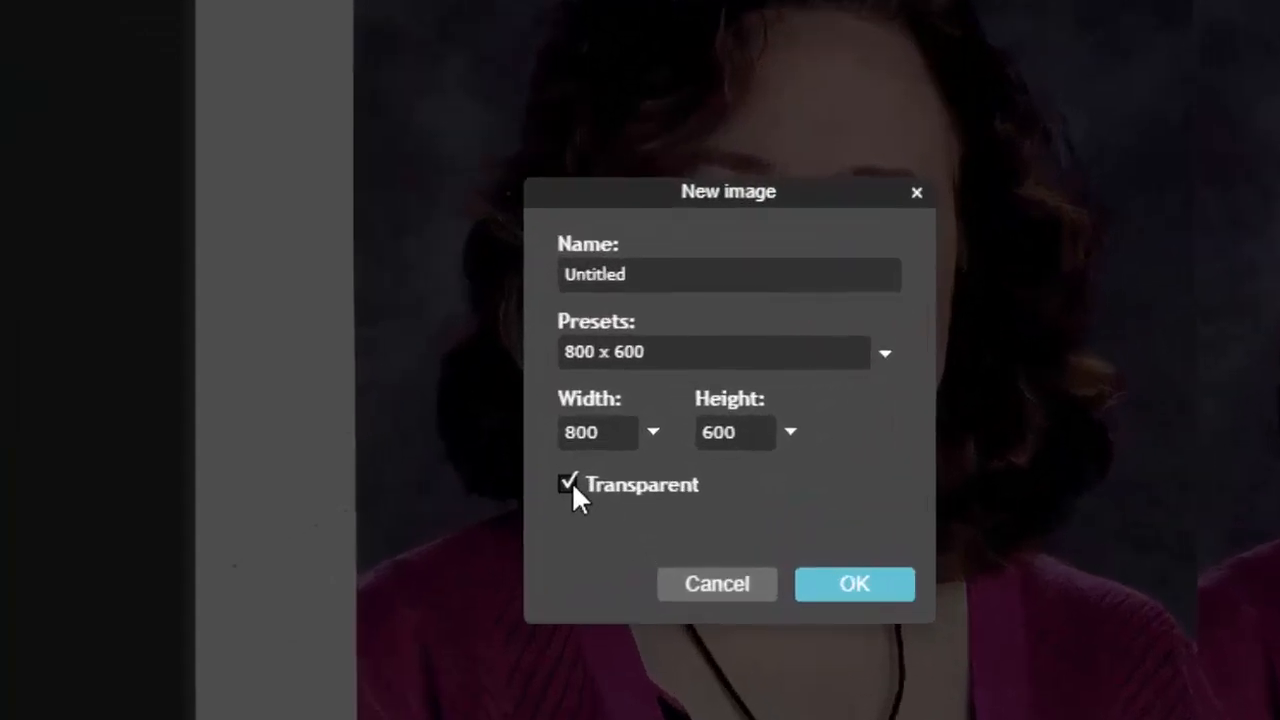
click(654, 352)
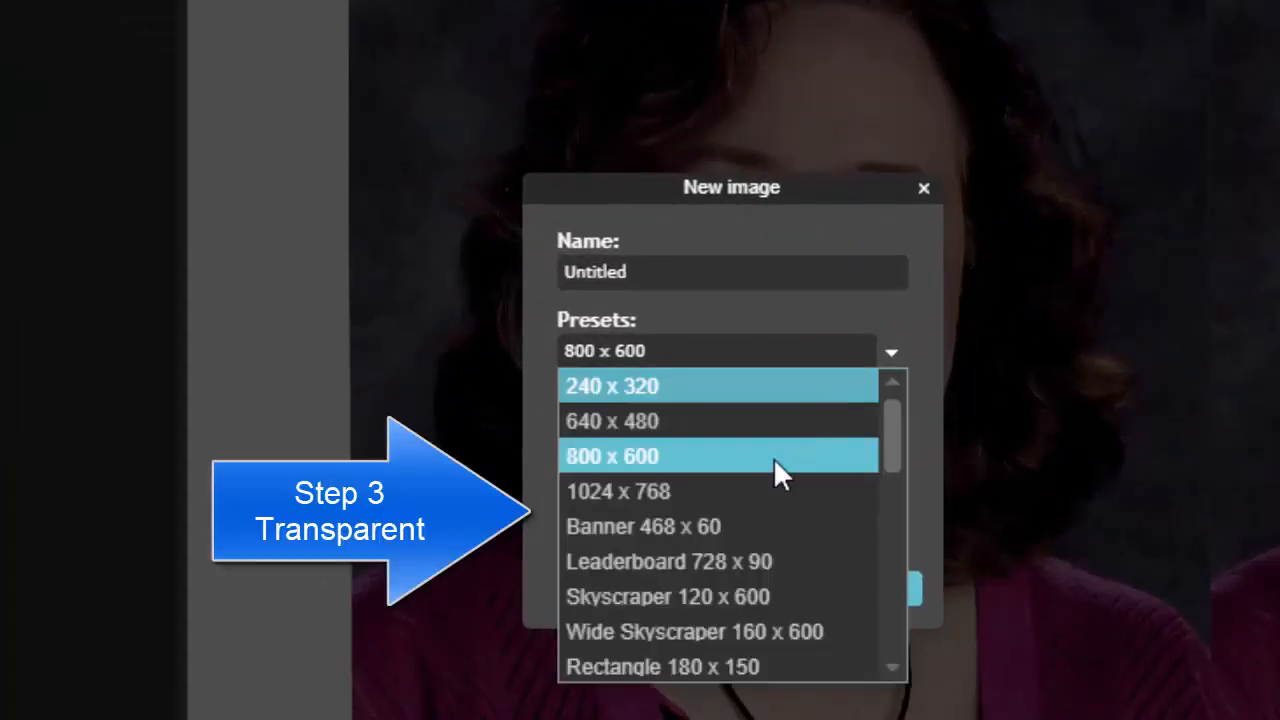
click(593, 493)
click(857, 582)
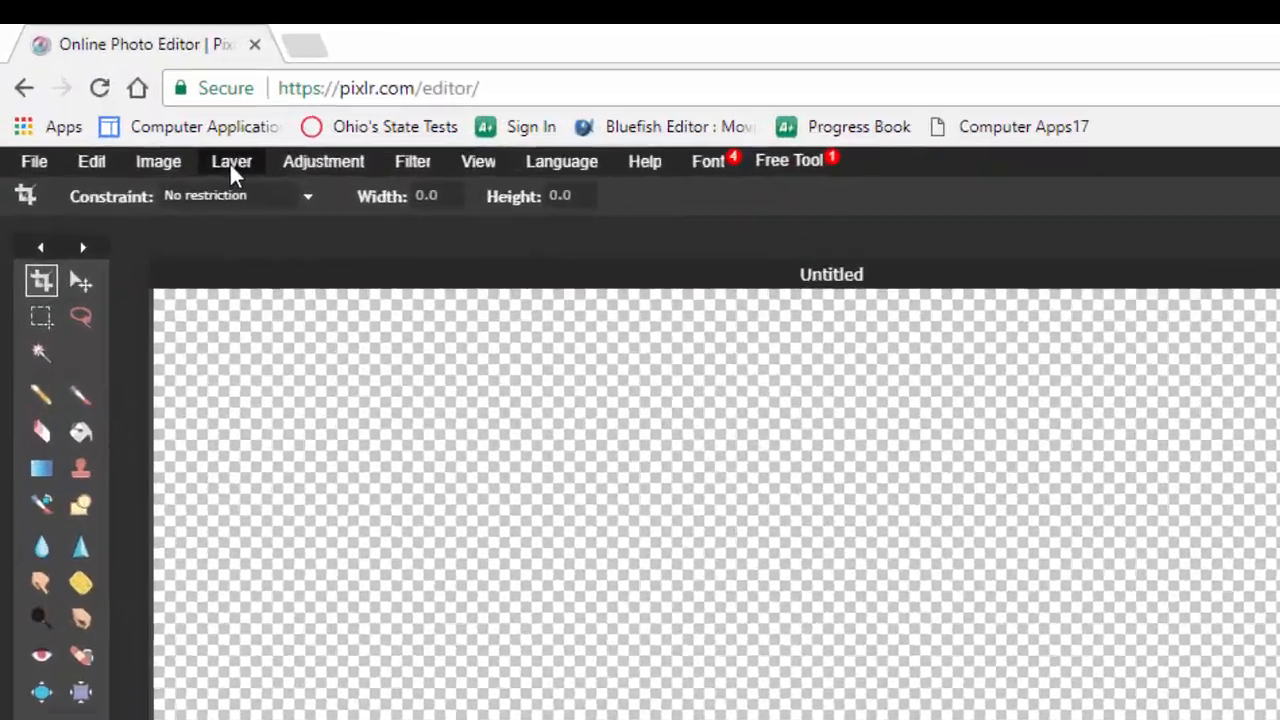
- Open the Grinch movie poster image from the Desktop folder as a layer in the new image
click(114, 80)
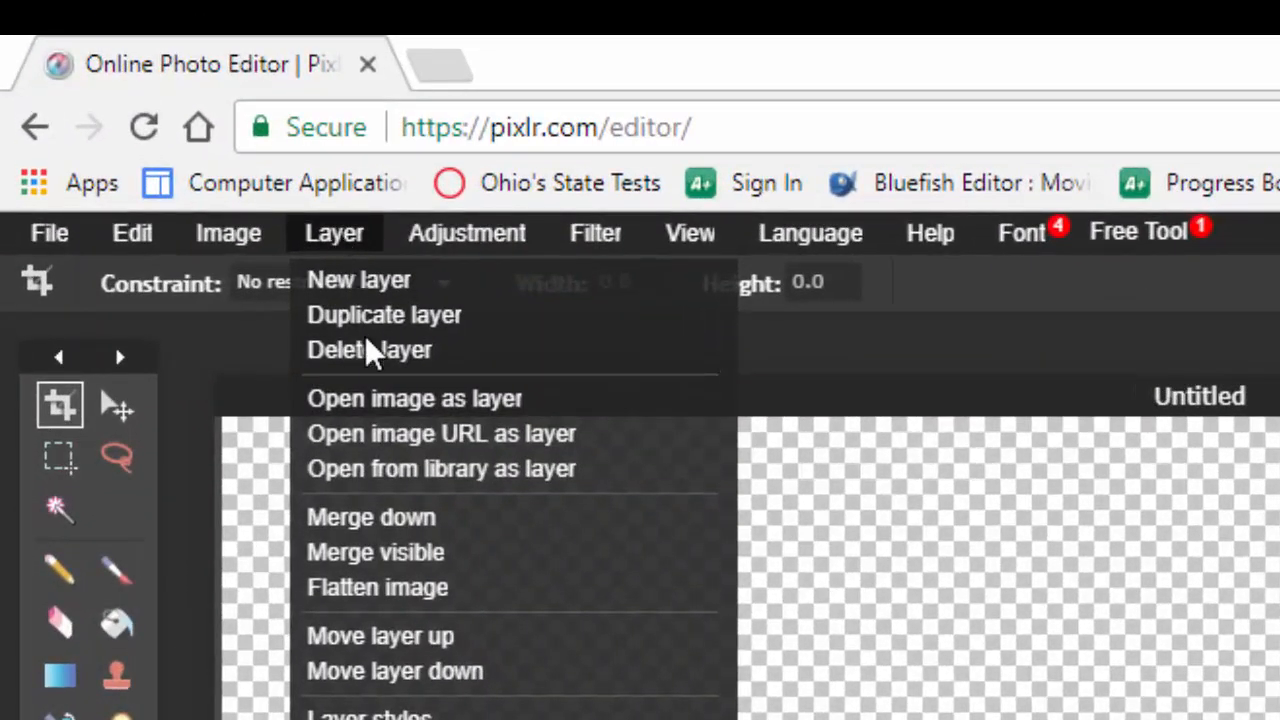
click(365, 409)
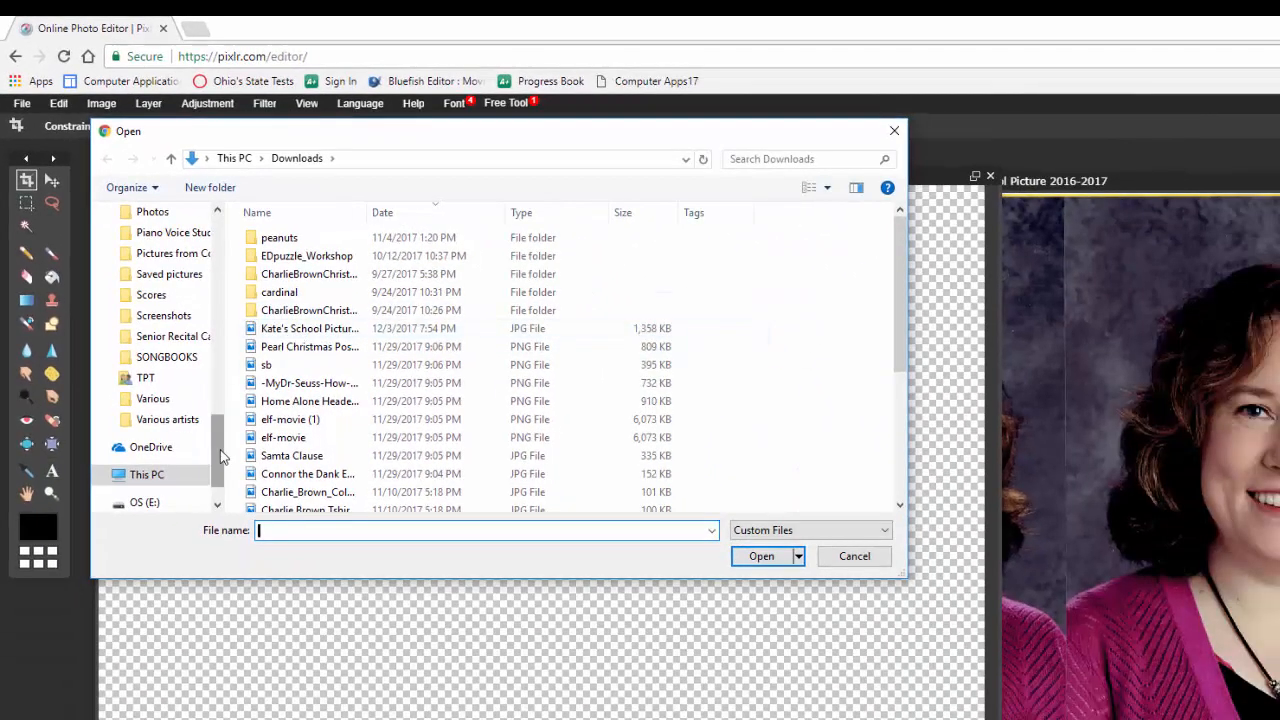
drag(222, 456, 189, 240)
click(156, 247)
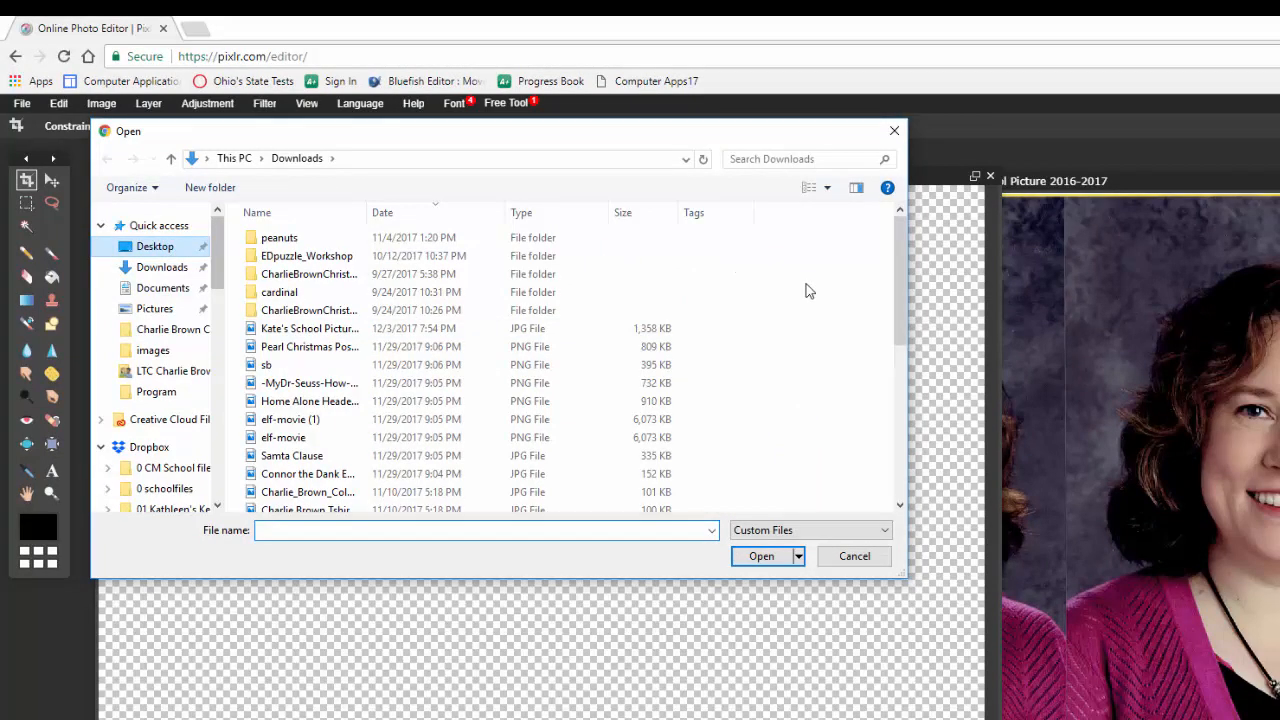
click(655, 385)
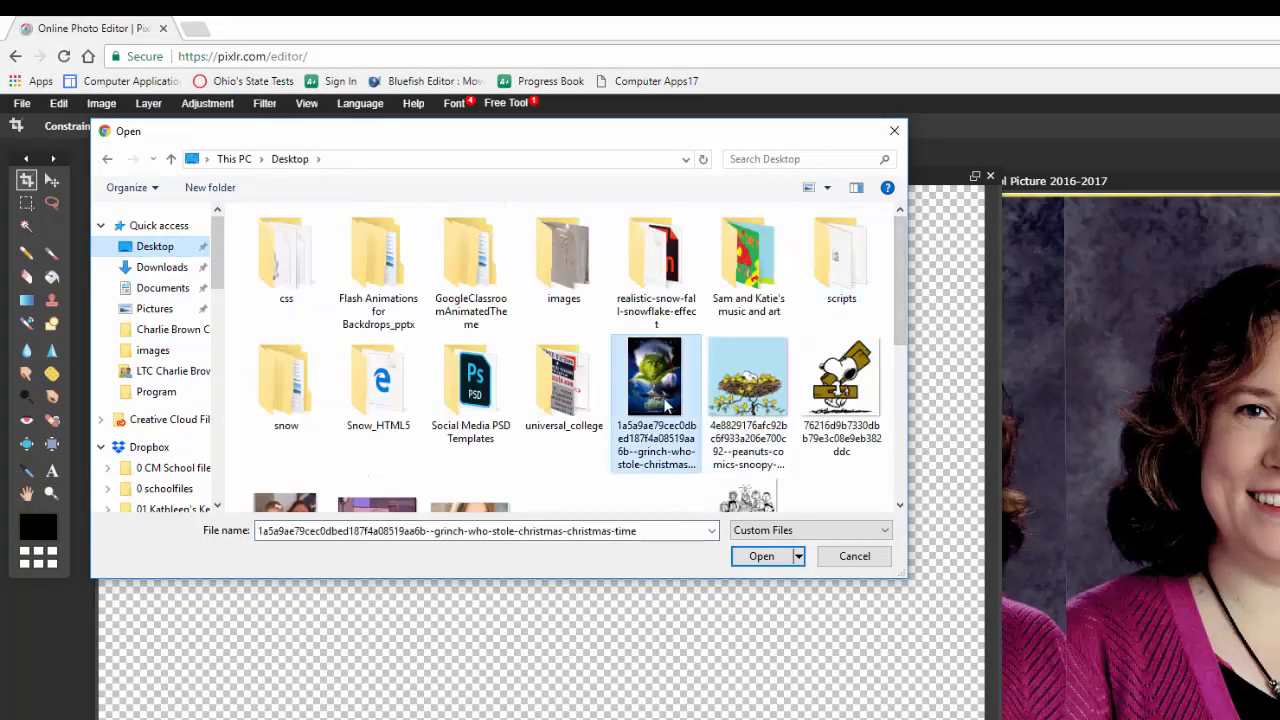
click(761, 556)
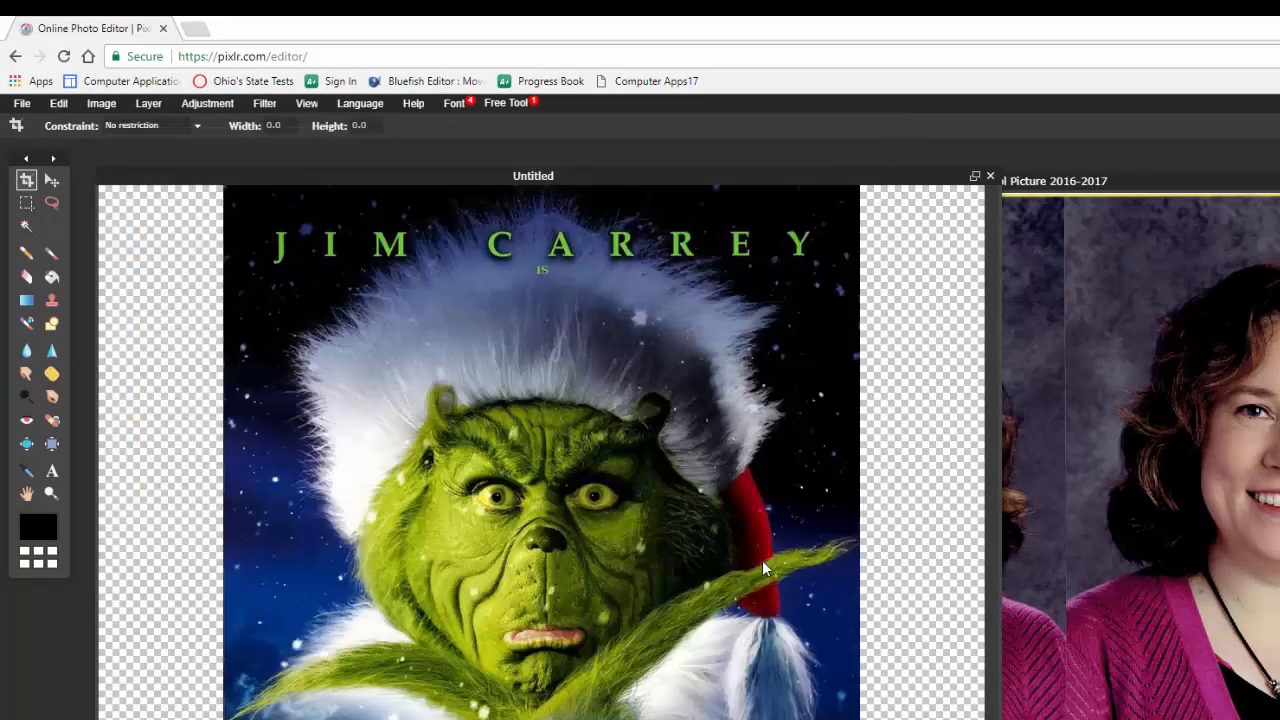
- Scale the Grinch poster layer to about two-thirds size with Free transform, move it up to fit the canvas, and apply the changes
click(59, 104)
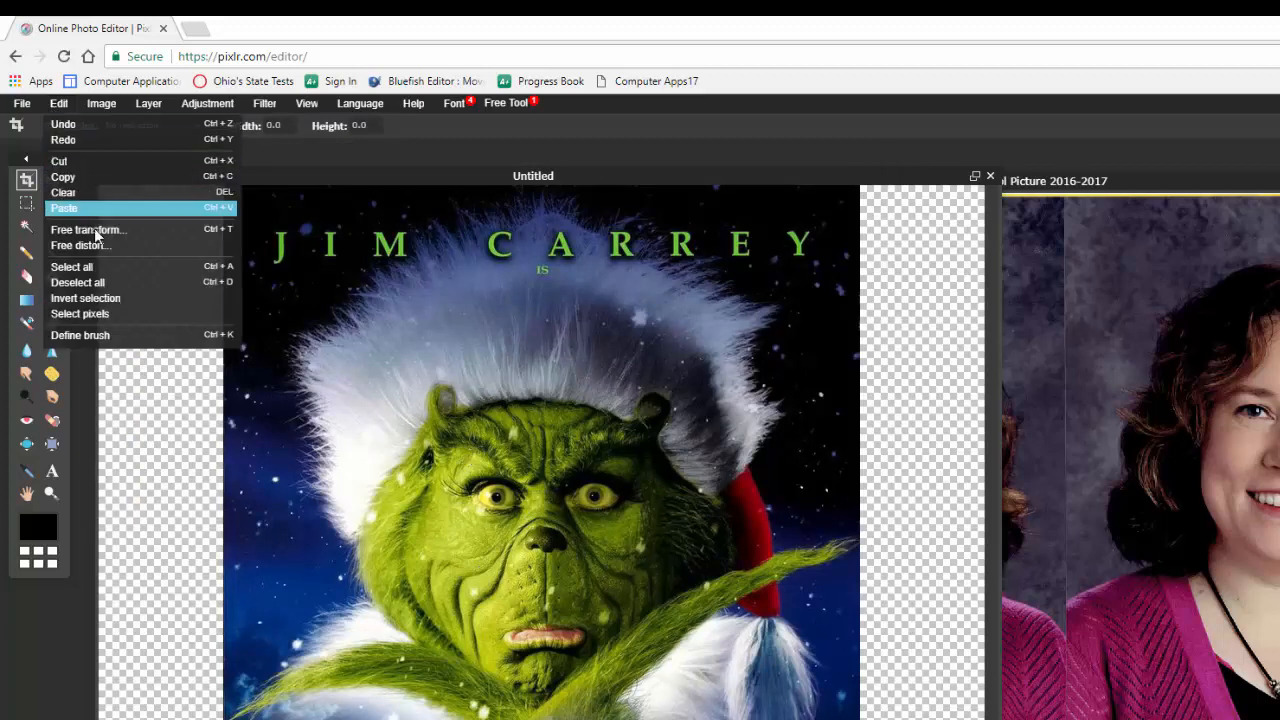
click(96, 236)
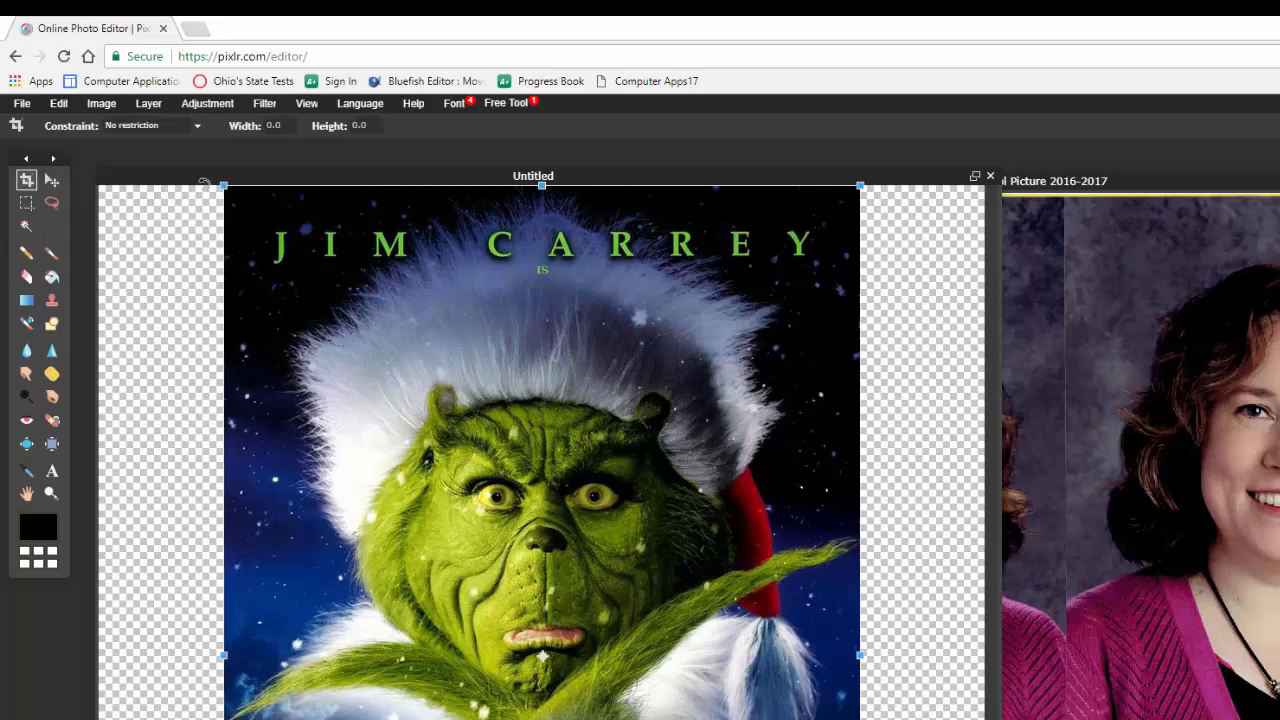
drag(220, 184, 290, 350)
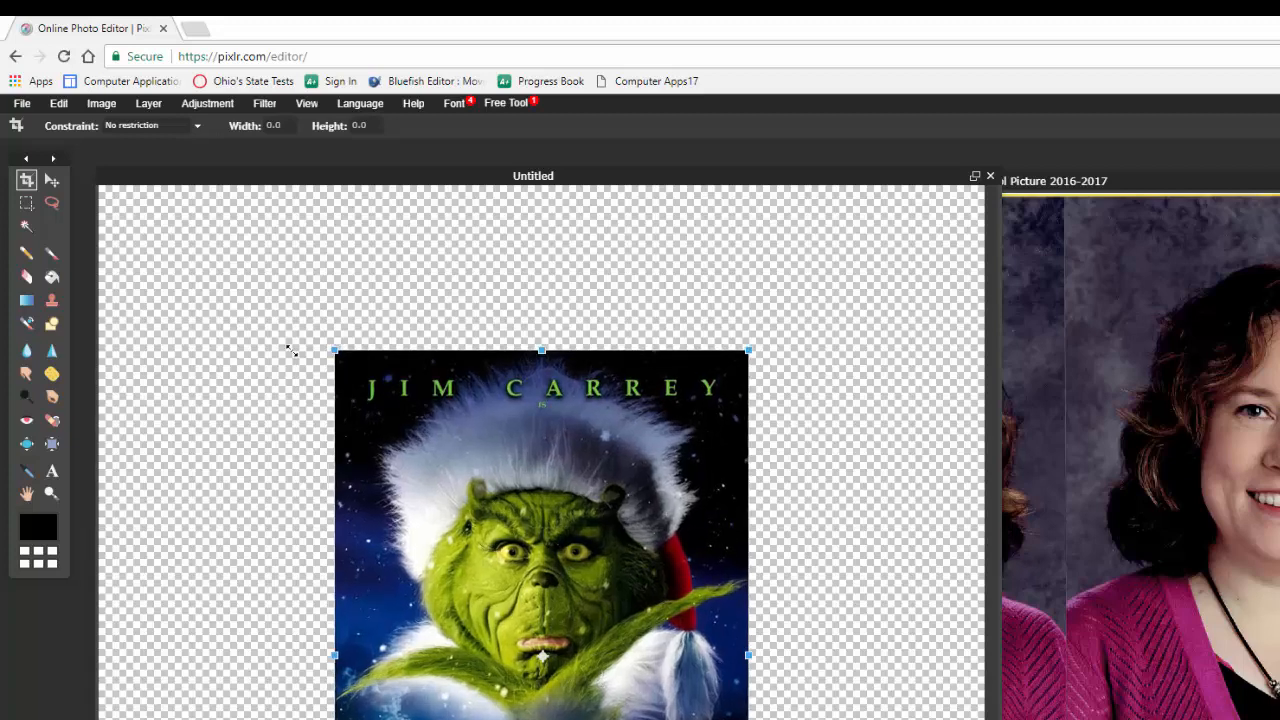
drag(452, 531, 455, 410)
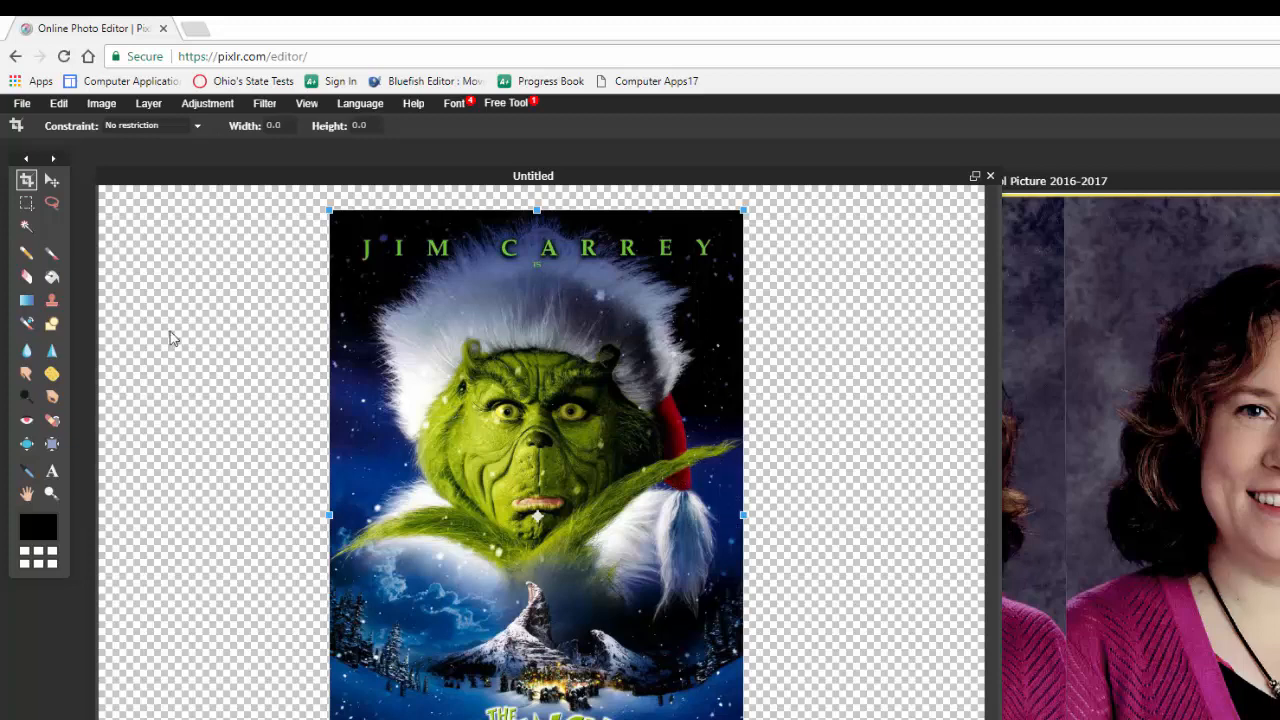
click(222, 330)
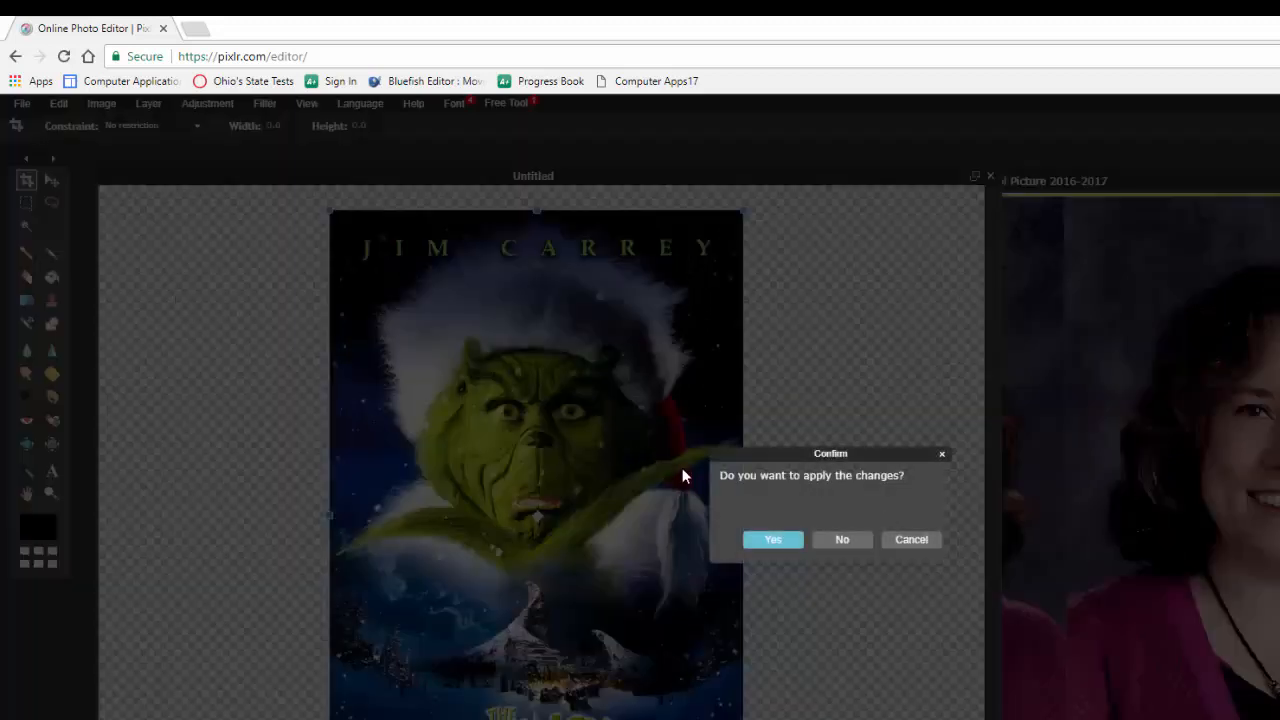
click(770, 541)
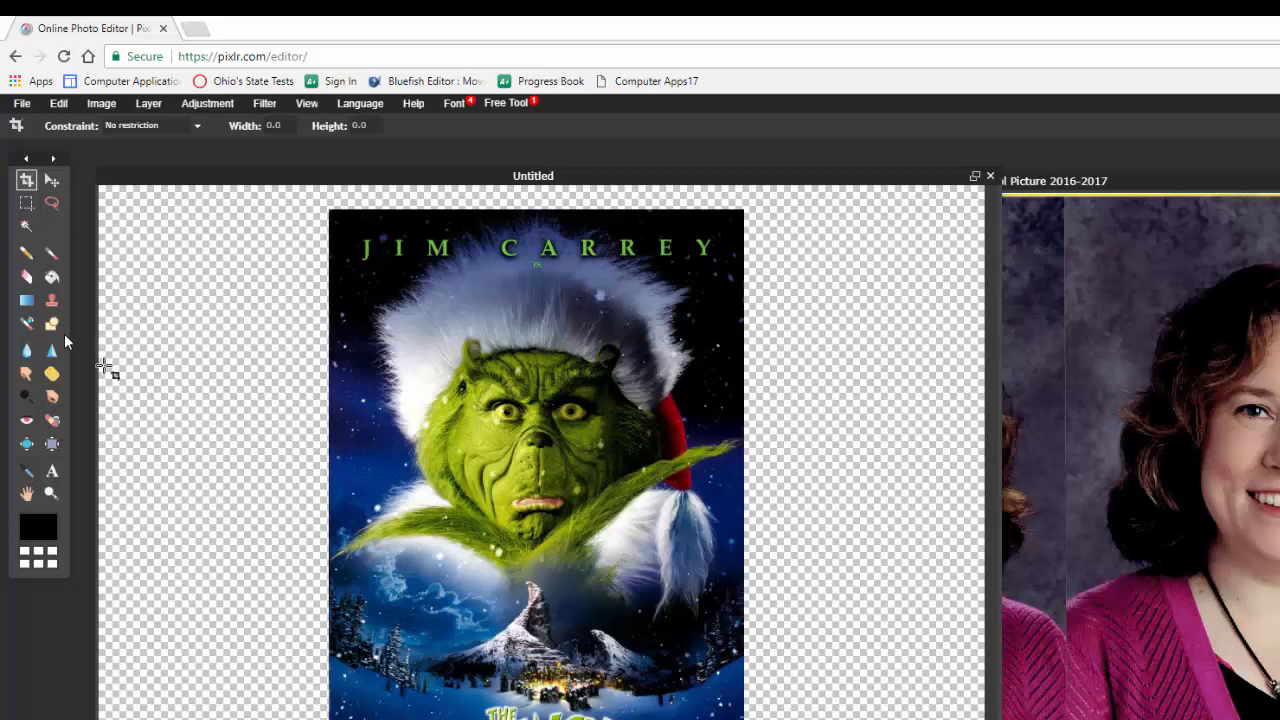
- Erase the Grinch's face on the poster with the Eraser, leaving the surrounding fur and hat
click(26, 276)
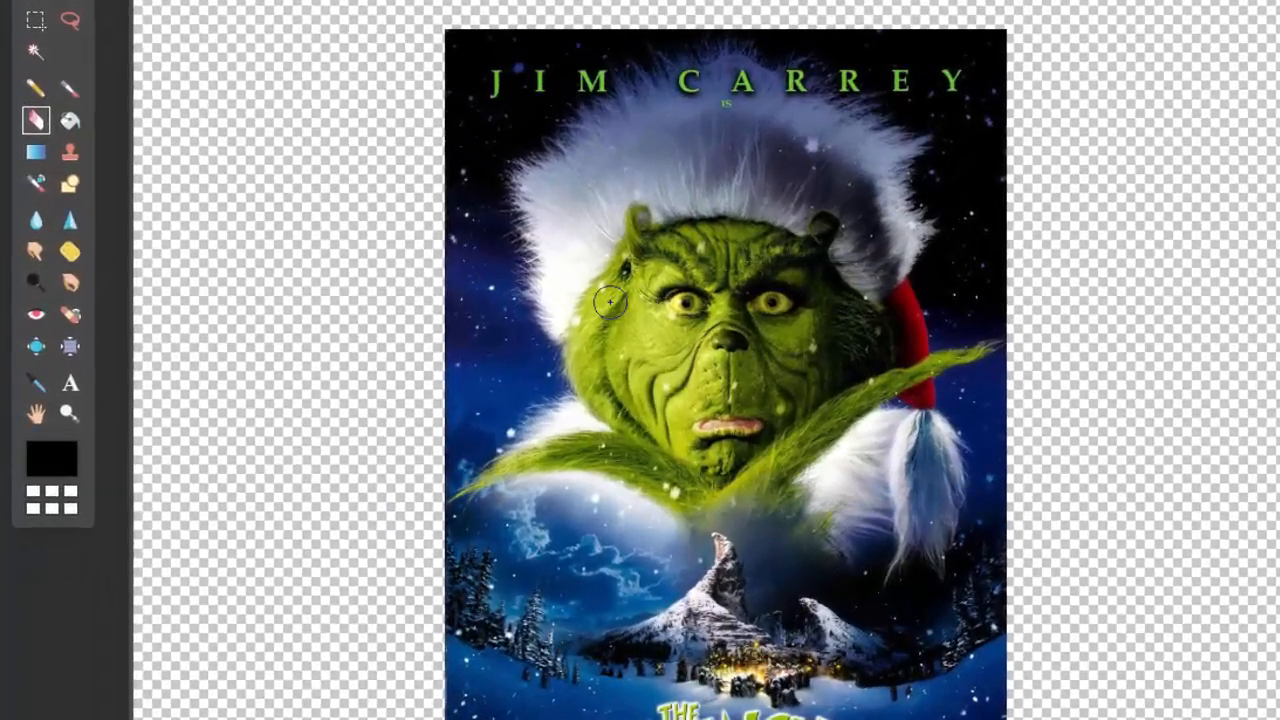
mouse_move(776, 296)
mouse_down()
mouse_move(686, 282)
mouse_move(659, 336)
mouse_move(657, 403)
mouse_move(678, 404)
mouse_move(714, 301)
mouse_move(712, 327)
mouse_move(718, 262)
mouse_move(770, 282)
mouse_move(787, 326)
mouse_move(777, 385)
mouse_move(765, 401)
mouse_move(699, 410)
mouse_up()
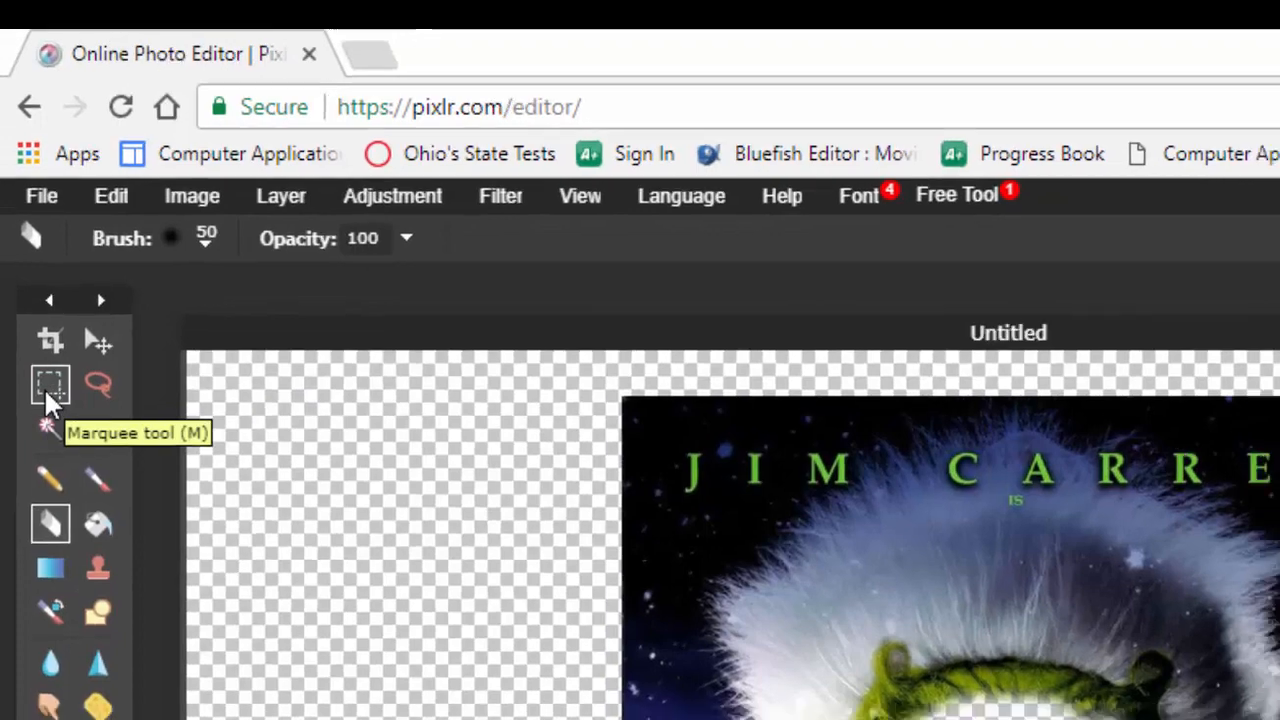
- Select the head of the right-hand portrait with the Marquee tool and copy and paste it into the Grinch poster image
click(45, 395)
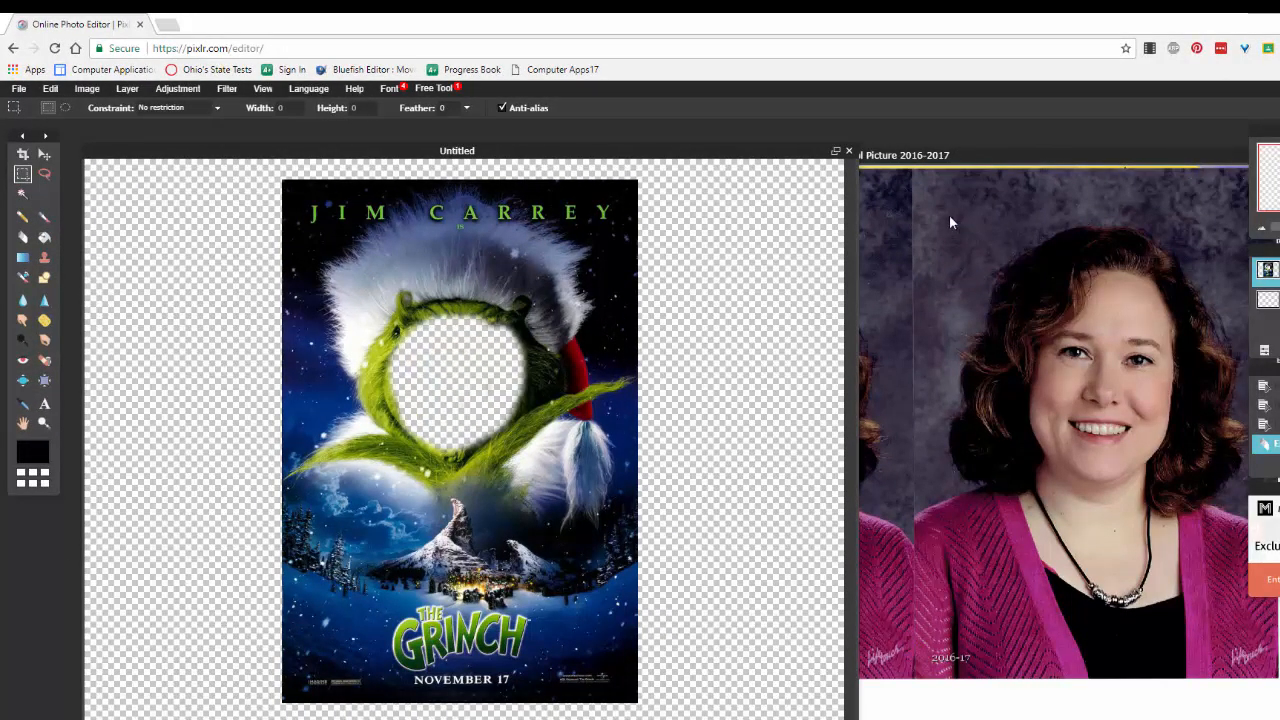
click(951, 222)
drag(946, 220, 1242, 498)
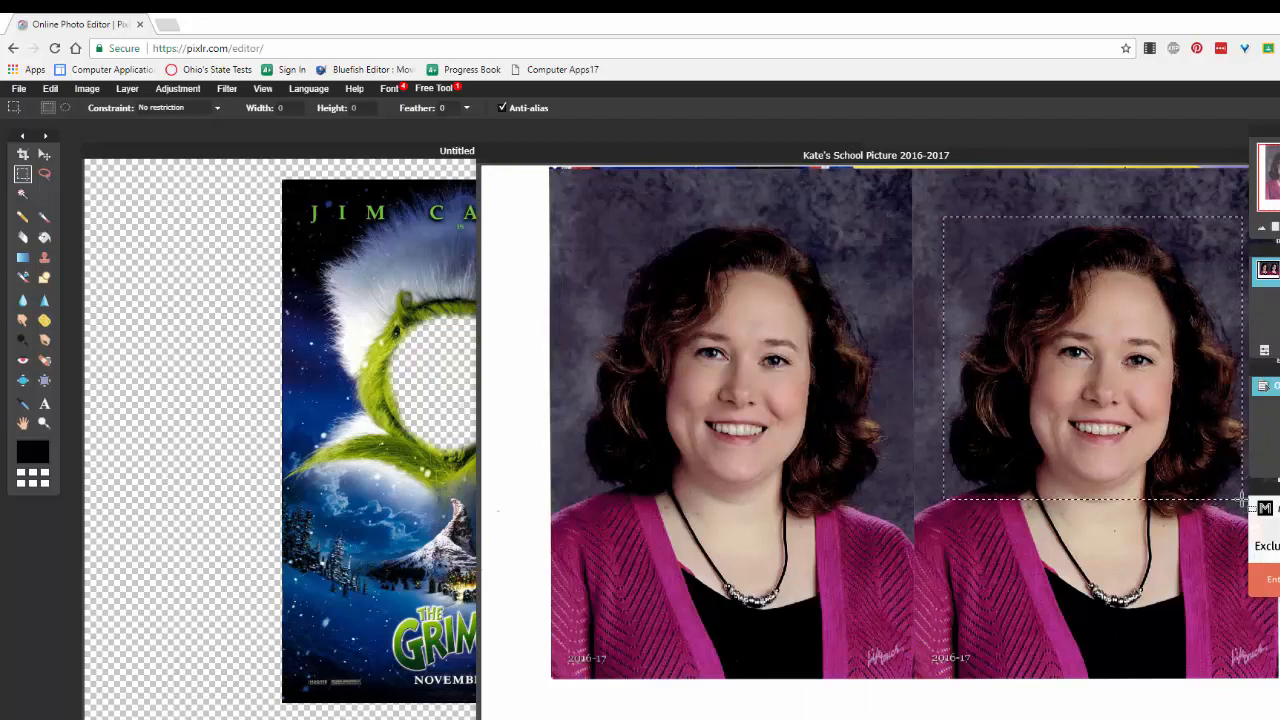
key(ctrl+c)
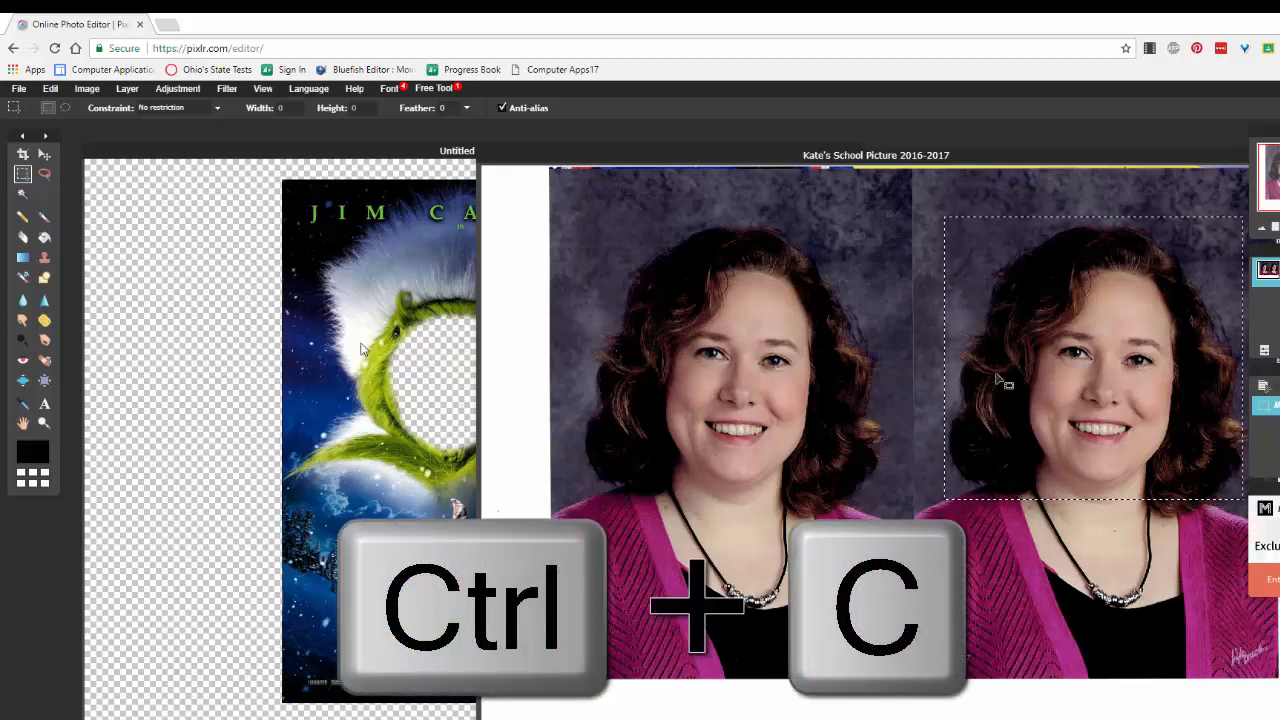
click(171, 329)
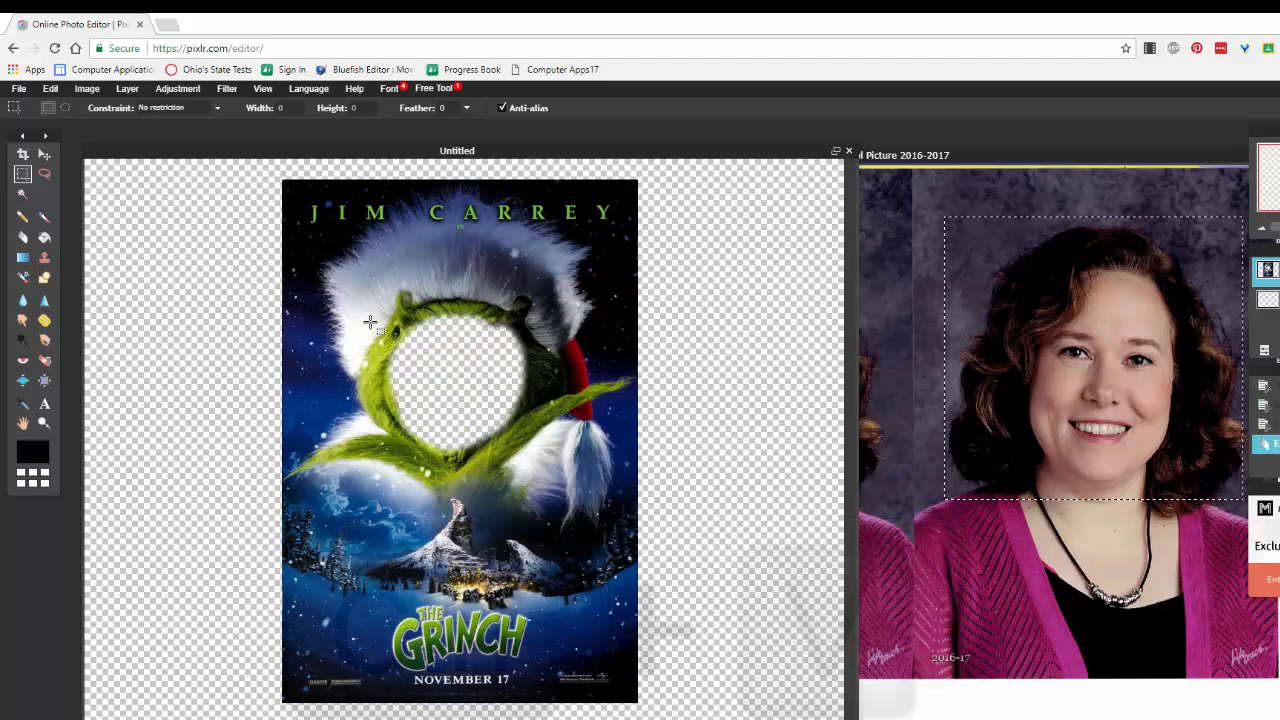
key(ctrl+v)
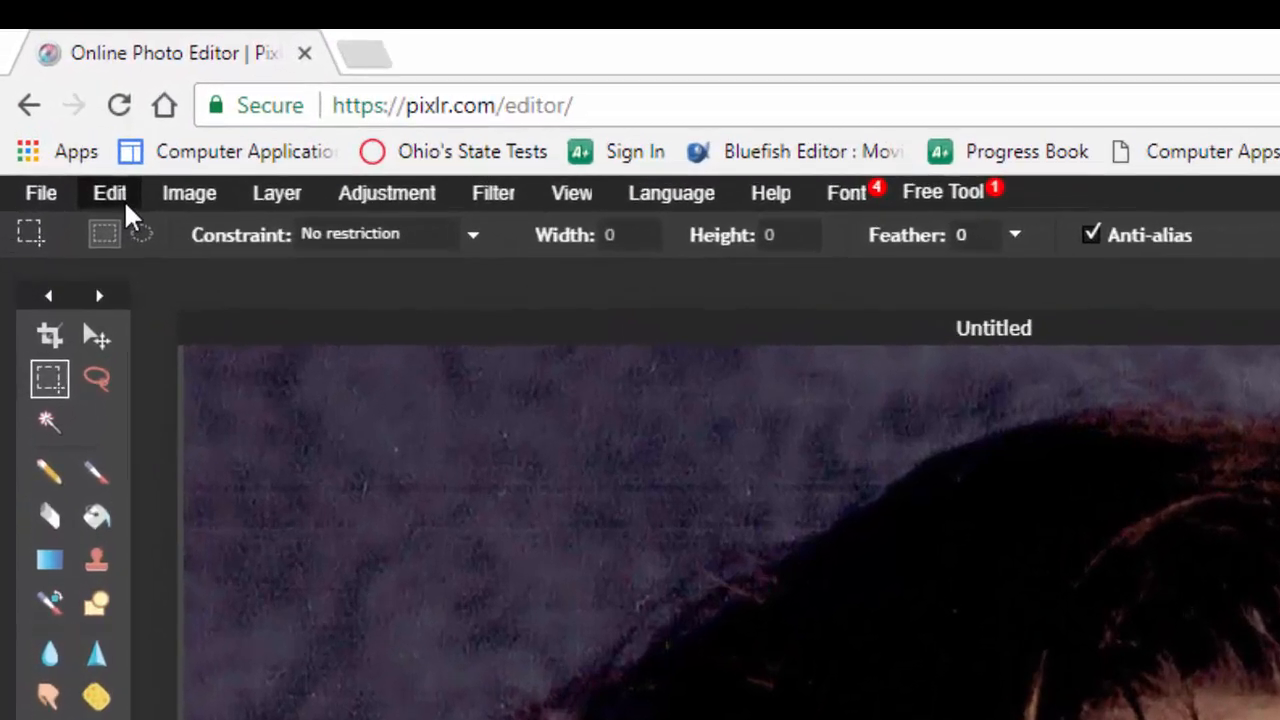
- Shrink the pasted head to about a quarter size with Free transform, move it over the face cutout, apply it, and activate the school picture window
click(79, 126)
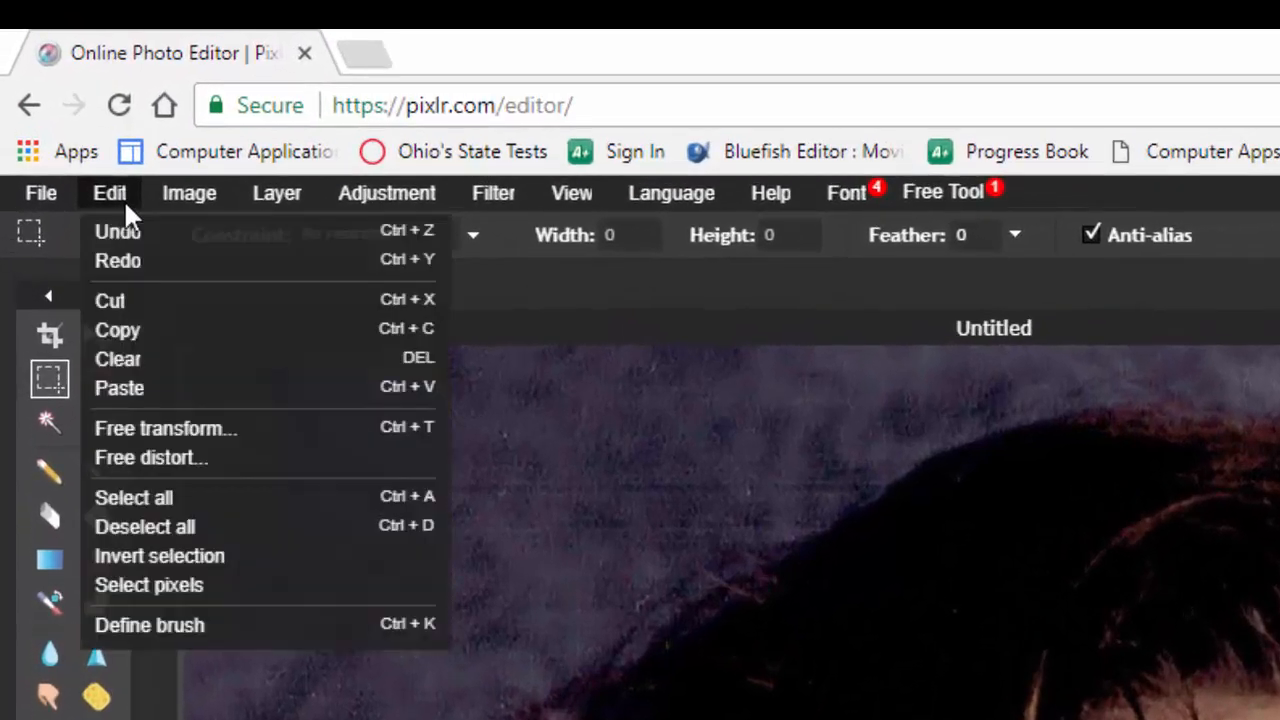
click(201, 429)
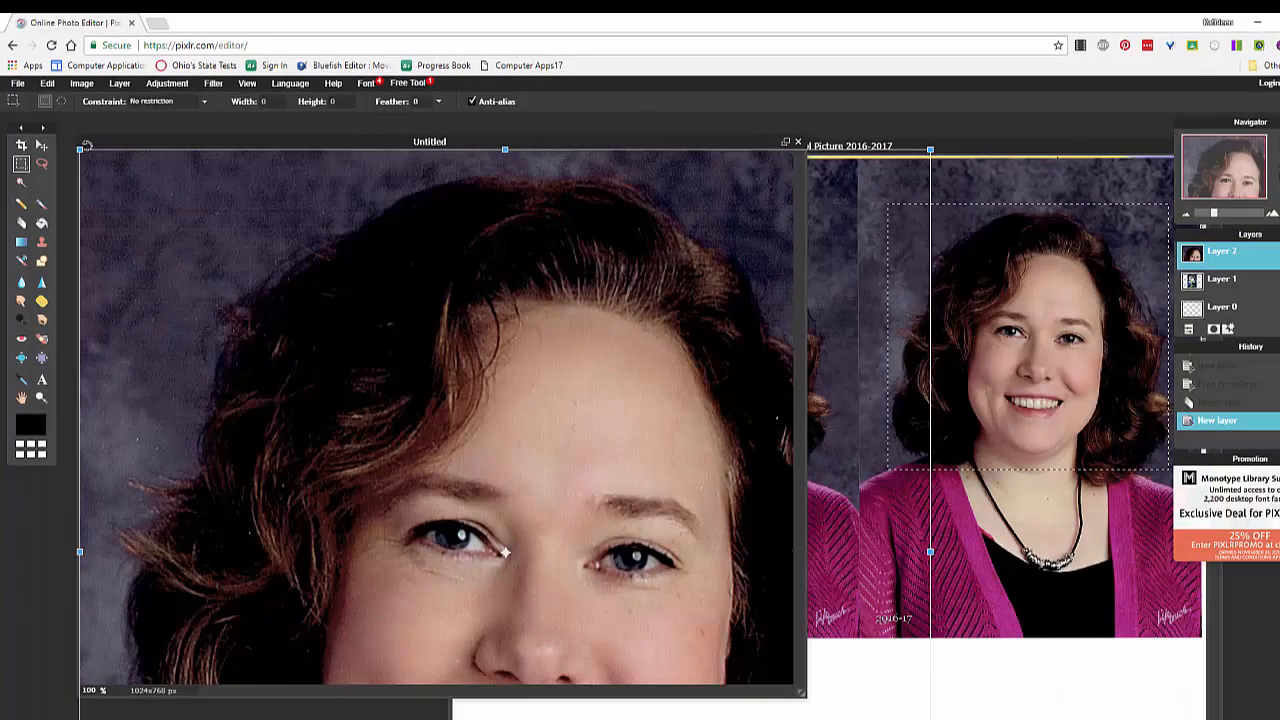
drag(79, 149, 366, 447)
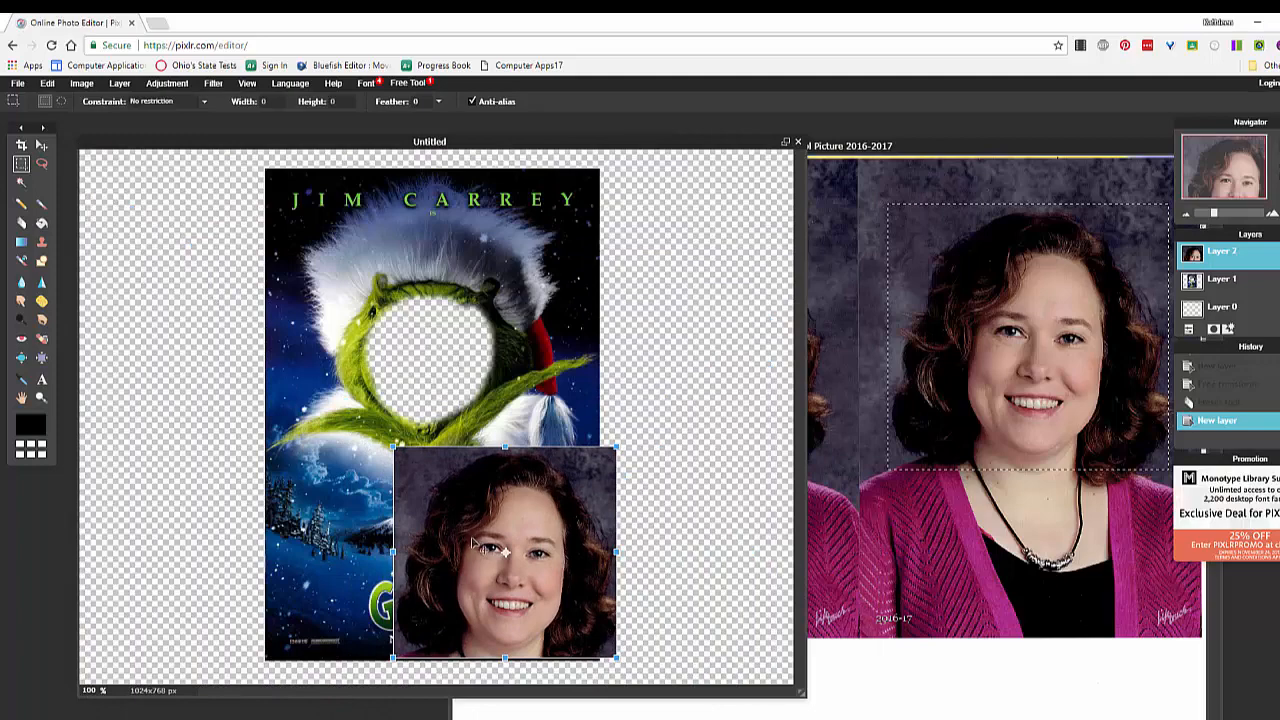
drag(473, 541, 449, 384)
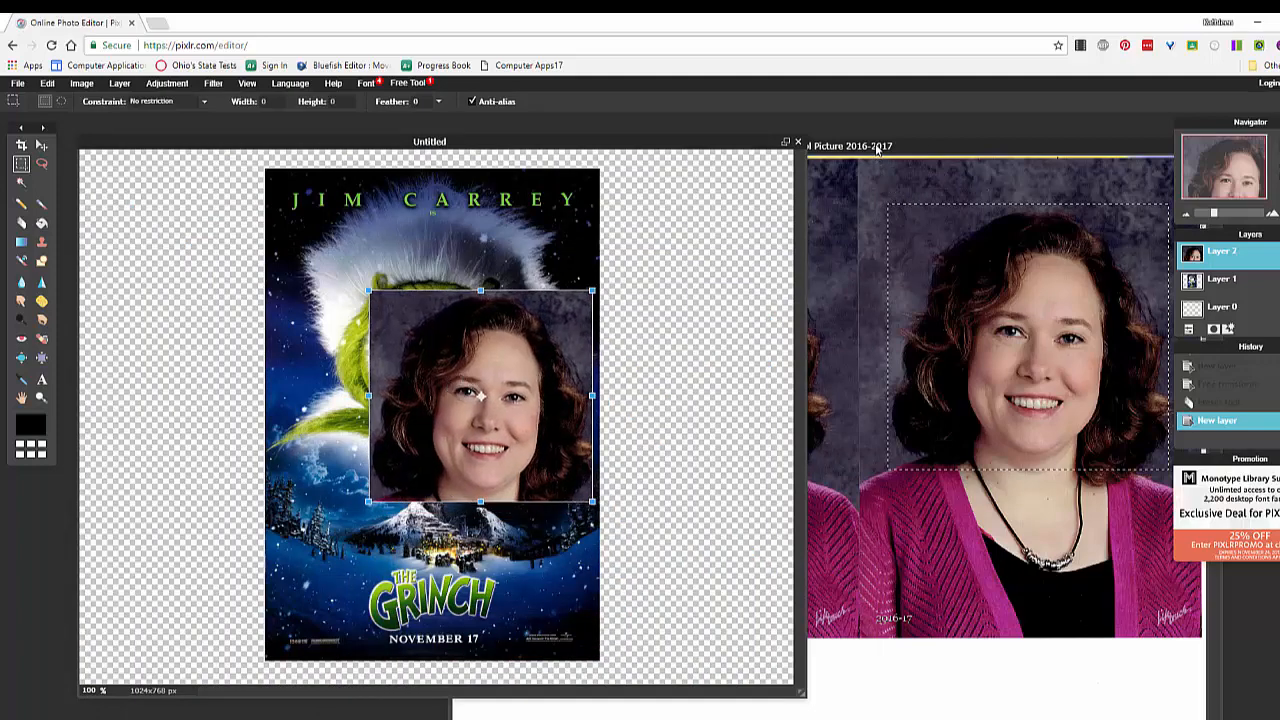
click(877, 148)
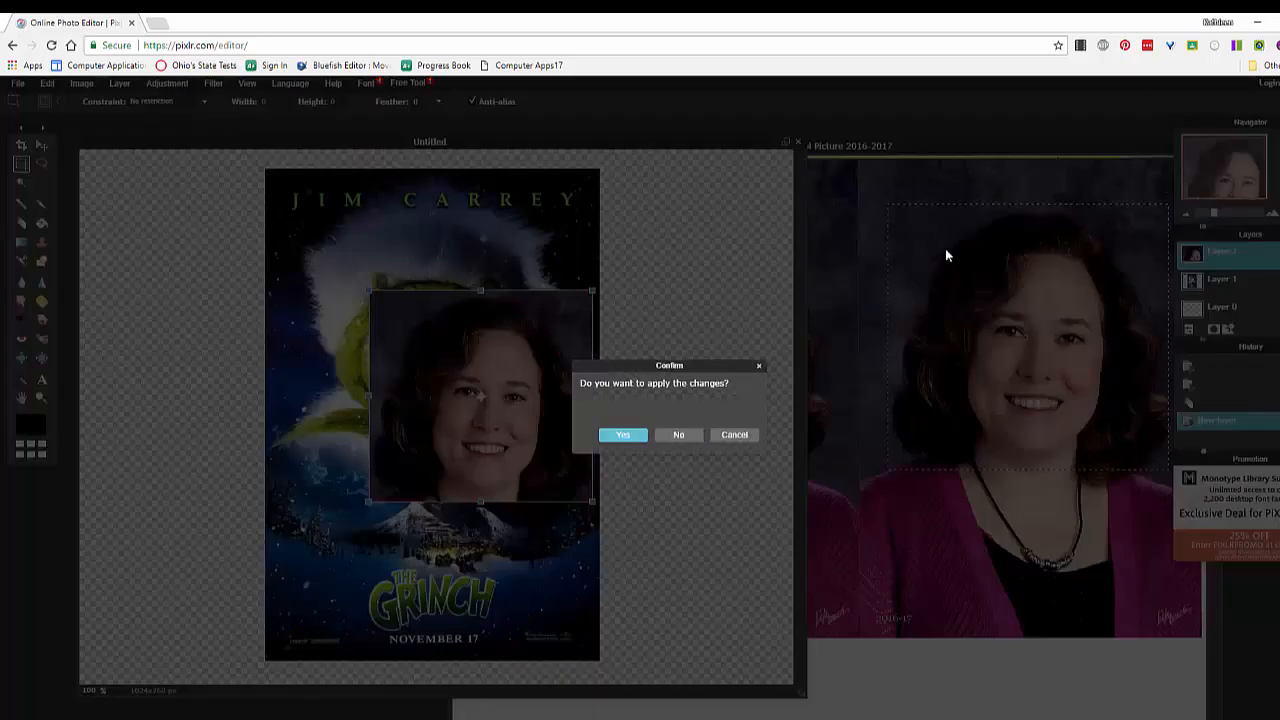
key(Return)
click(1048, 142)
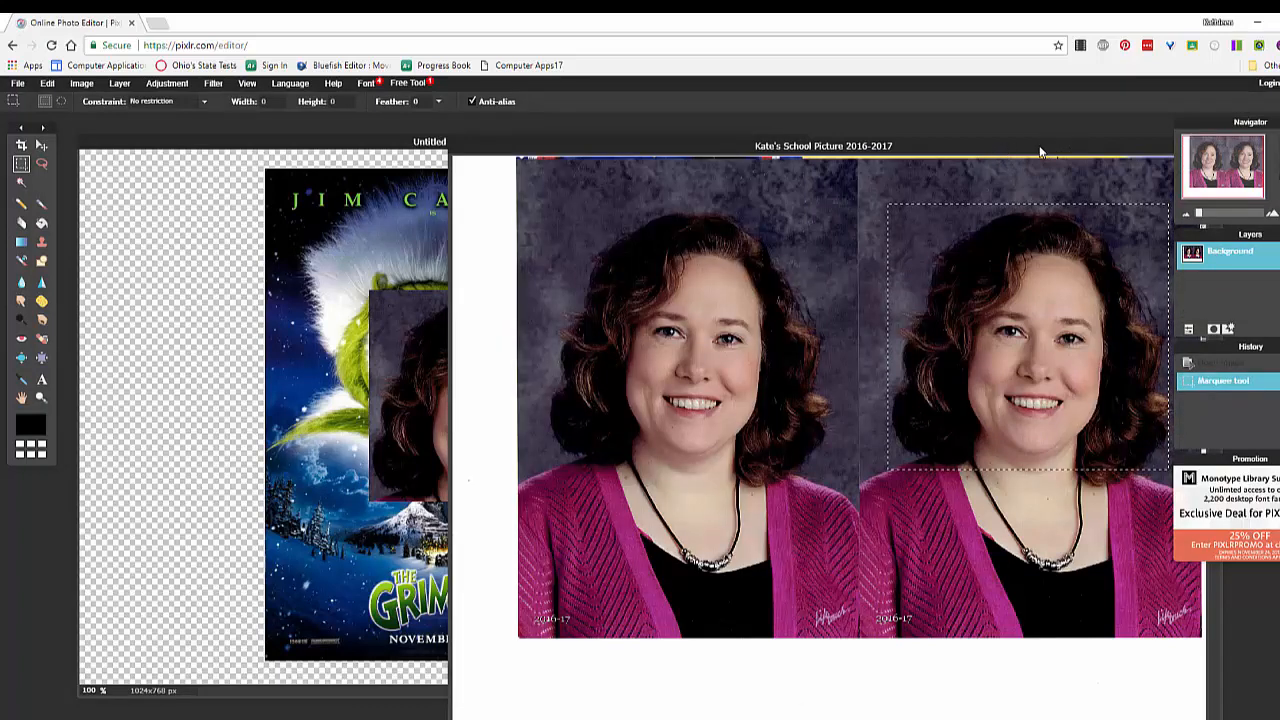
- Close the school picture window without saving the image
drag(1041, 146, 882, 158)
click(1050, 159)
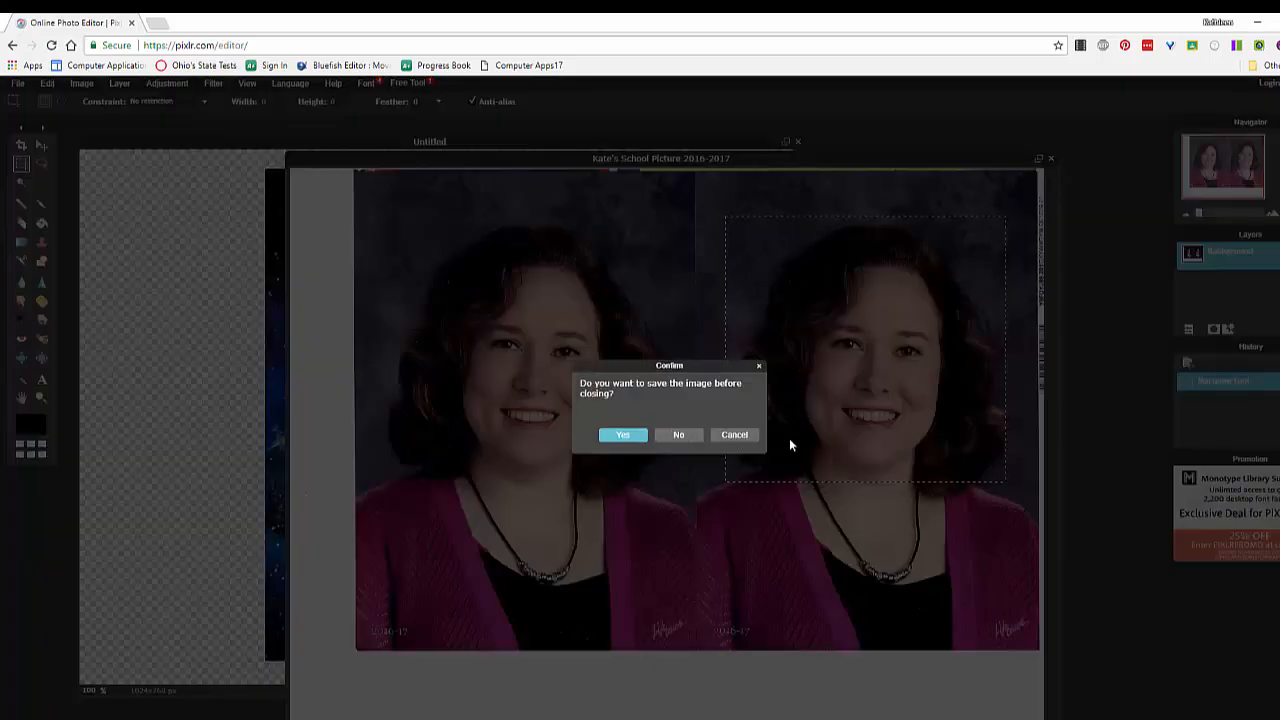
click(679, 435)
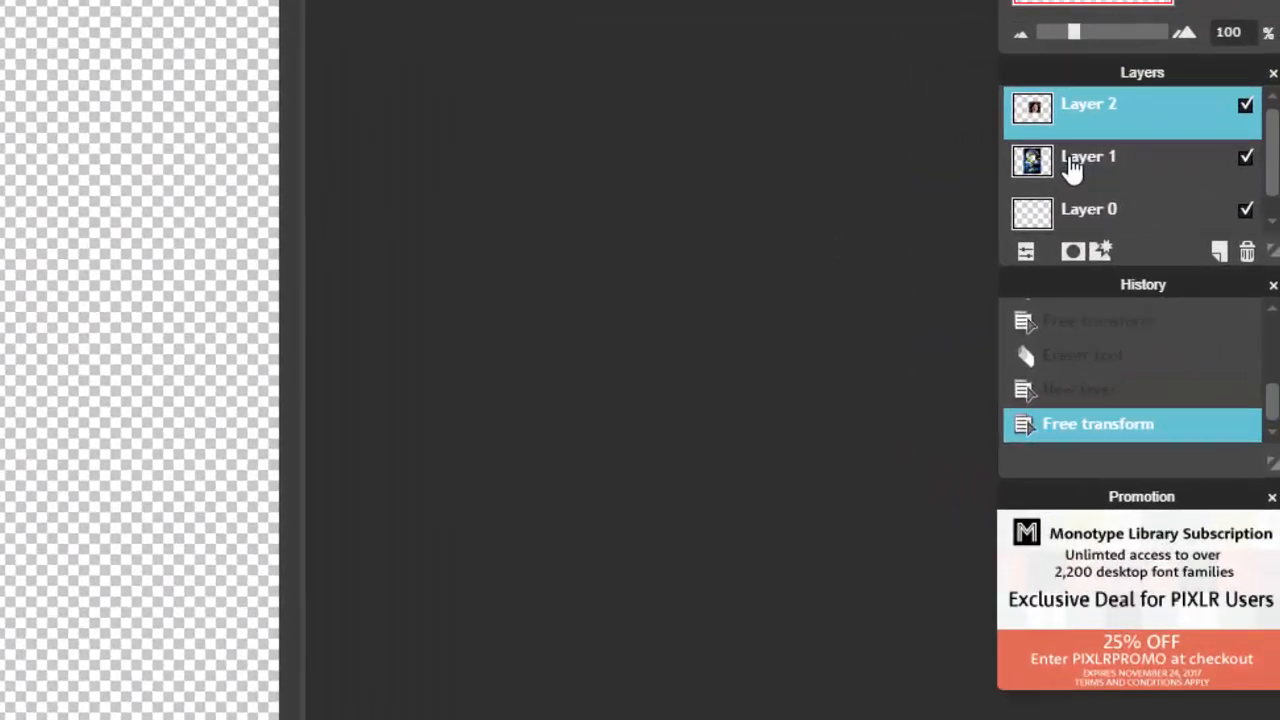
- Reorder the layers so the poster on Layer 1 lies above the portrait head on Layer 2
click(1100, 199)
drag(1100, 199, 1112, 154)
drag(1085, 110, 1082, 113)
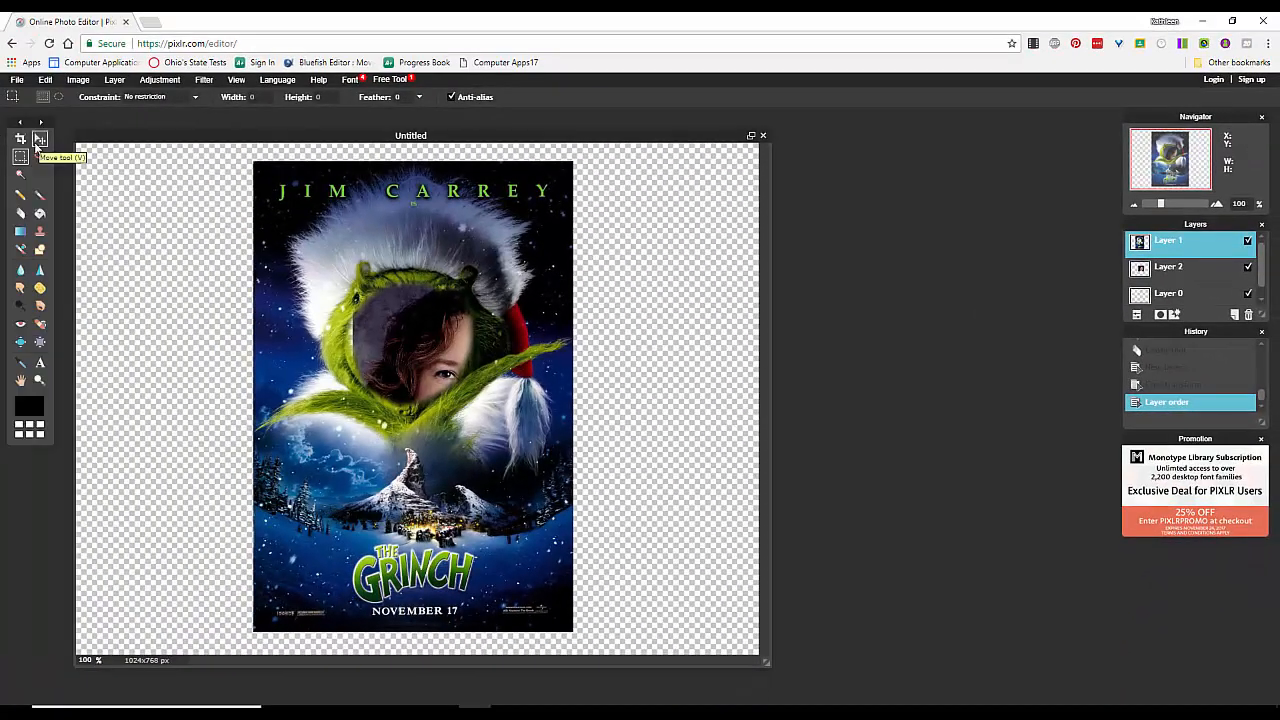
- Position the portrait head on Layer 2 with the Move tool so the face fills the cutout in the Grinch's fur
click(40, 139)
drag(379, 342, 367, 319)
click(1163, 268)
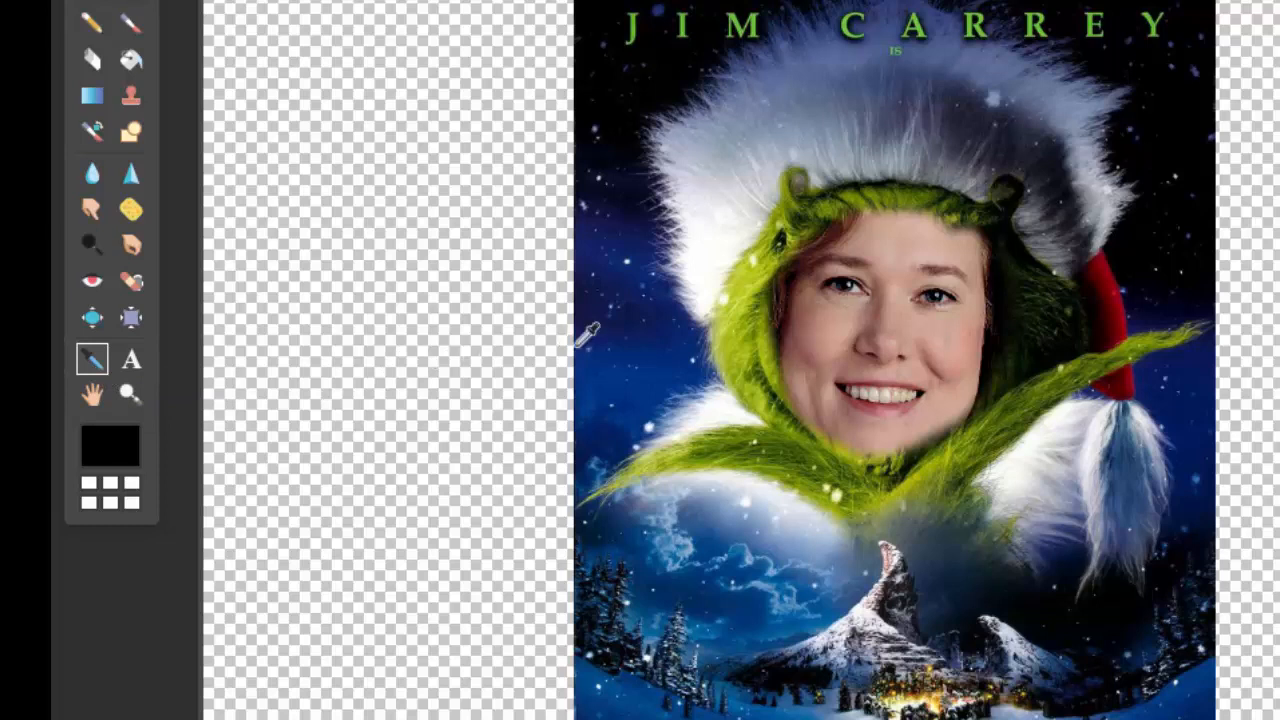
- Sample light green from the Grinch's fur, try the Color replace tool on the edge of the face, and undo it
click(746, 353)
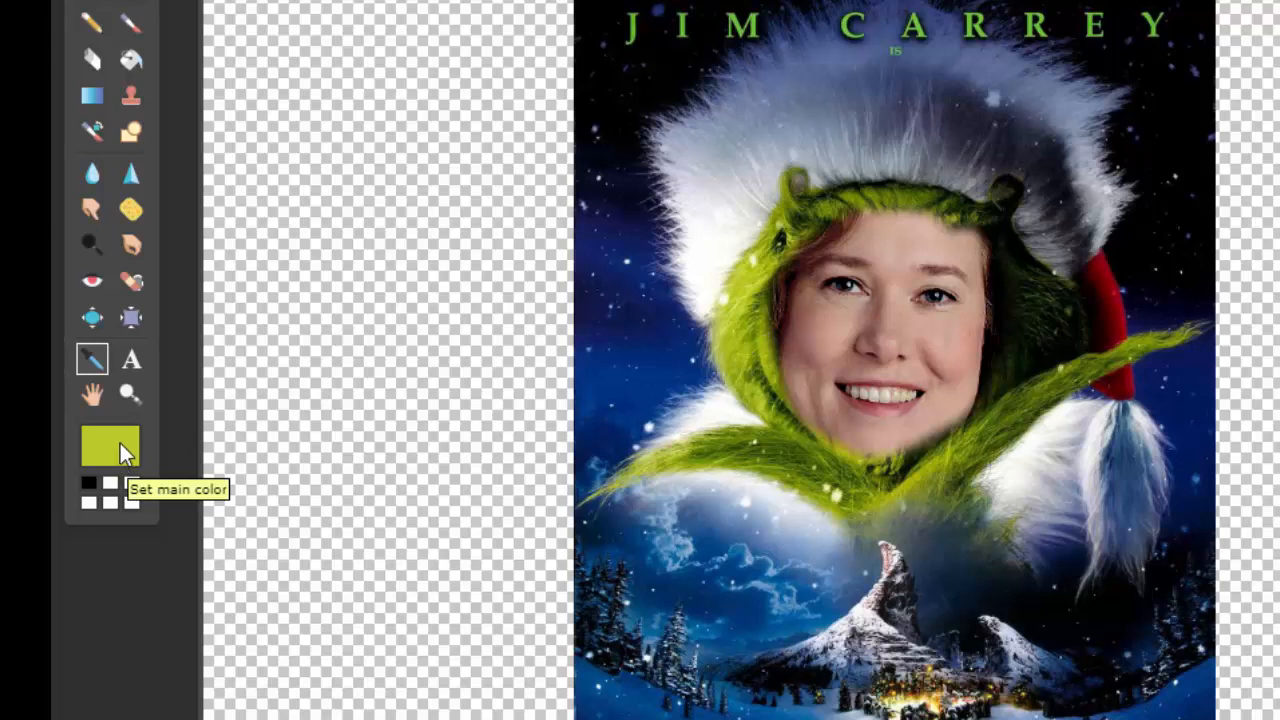
click(92, 134)
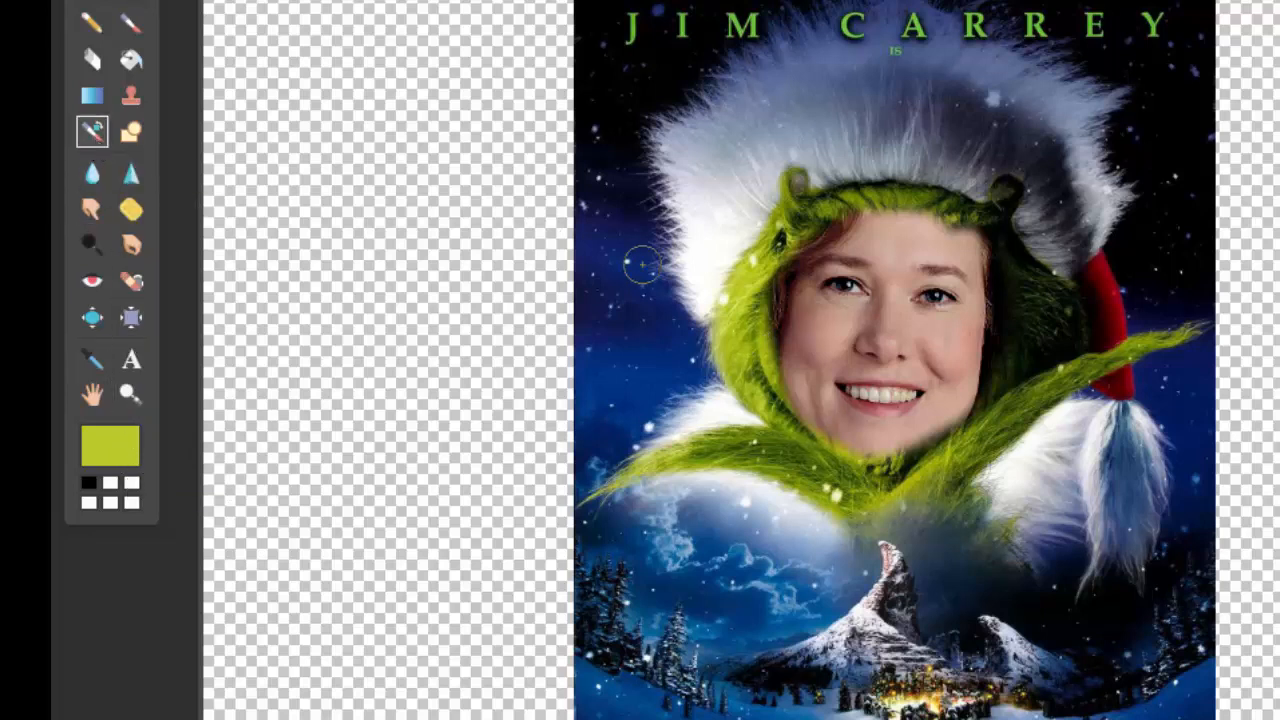
mouse_move(815, 317)
mouse_down()
mouse_move(866, 240)
mouse_move(785, 328)
mouse_move(819, 257)
mouse_move(853, 226)
mouse_move(888, 224)
mouse_move(888, 241)
mouse_move(782, 312)
mouse_up()
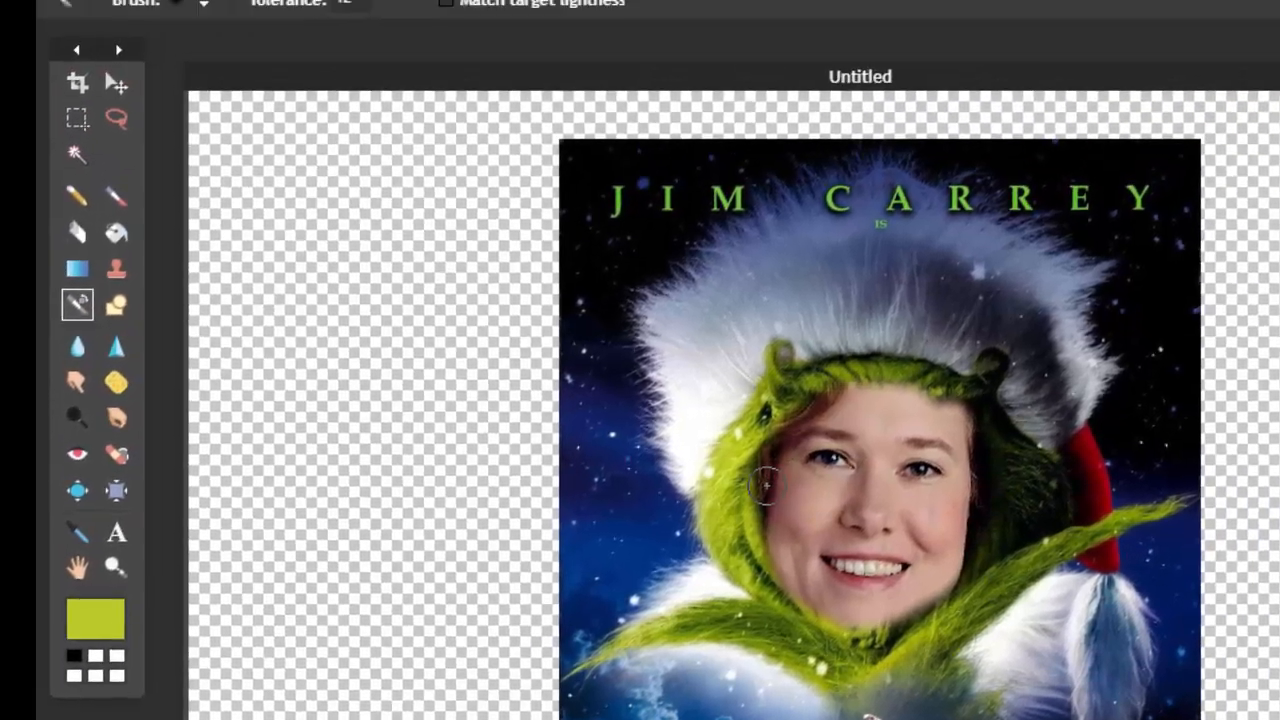
key(ctrl+z)
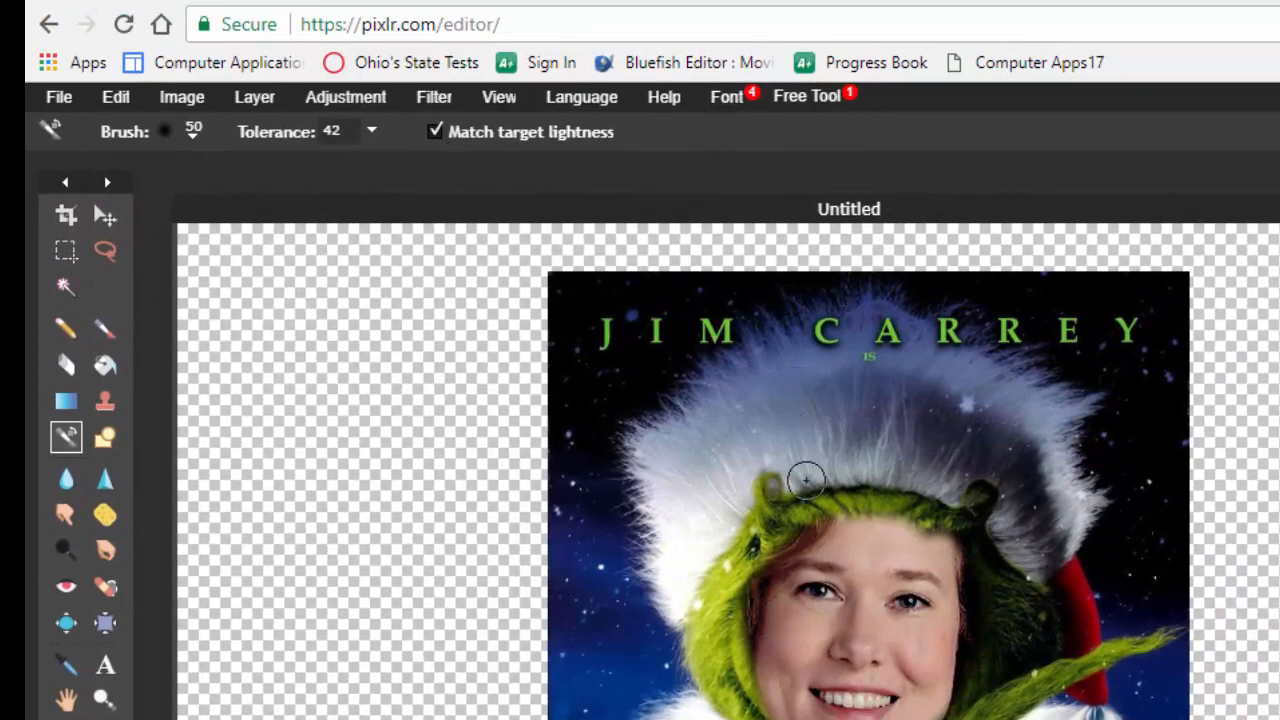
- Try tinting the face light green with the Color replace tool with Match target lightness enabled, and undo the strokes
mouse_move(784, 600)
mouse_down()
mouse_move(846, 523)
mouse_move(749, 571)
mouse_move(766, 600)
mouse_move(734, 636)
mouse_move(834, 551)
mouse_move(797, 609)
mouse_move(874, 557)
mouse_move(874, 594)
mouse_move(823, 651)
mouse_move(857, 623)
mouse_move(768, 688)
mouse_move(777, 639)
mouse_move(826, 671)
mouse_move(799, 704)
mouse_move(878, 679)
mouse_move(827, 719)
mouse_up()
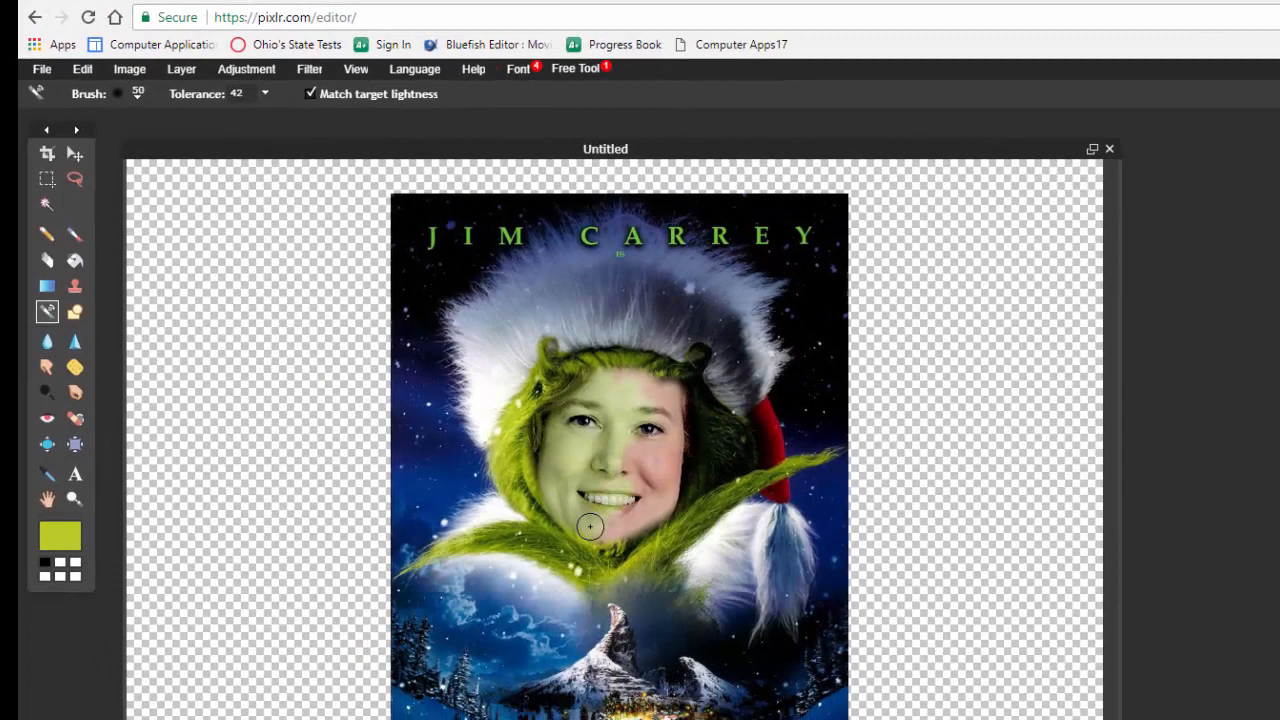
mouse_move(590, 526)
mouse_down()
mouse_move(625, 511)
mouse_move(610, 537)
mouse_move(675, 494)
mouse_move(659, 462)
mouse_up()
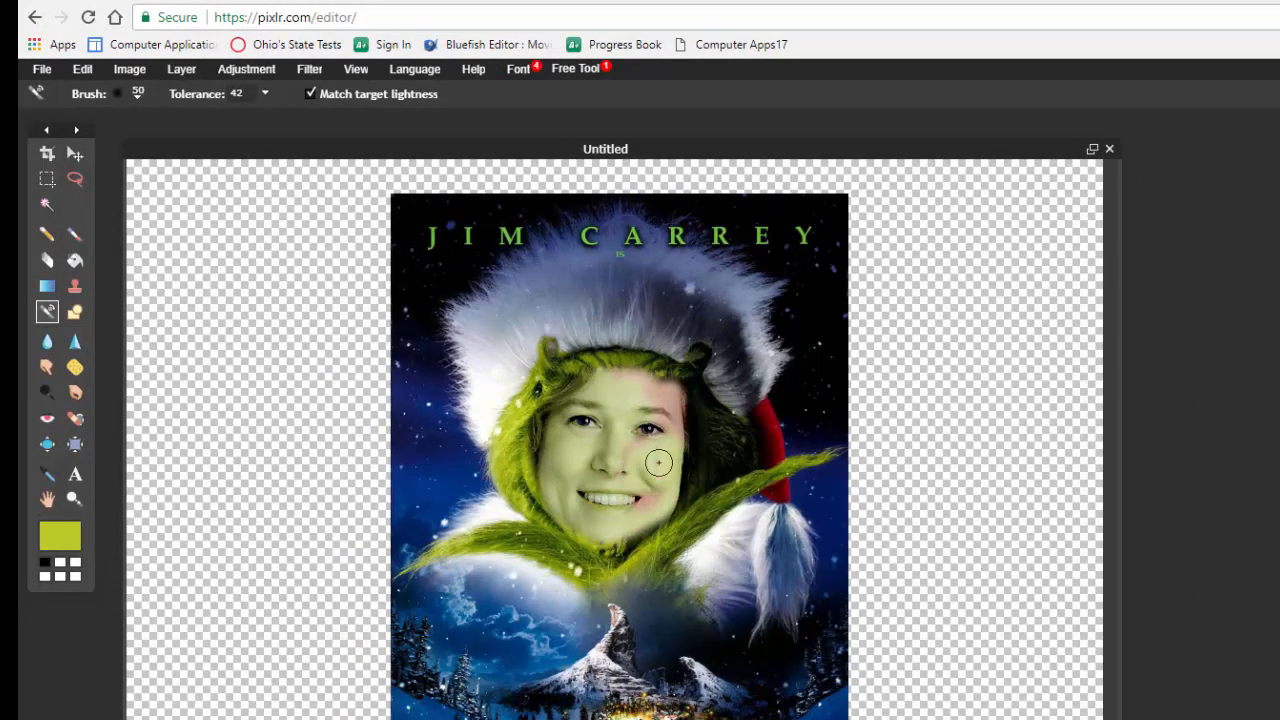
key(ctrl+z)
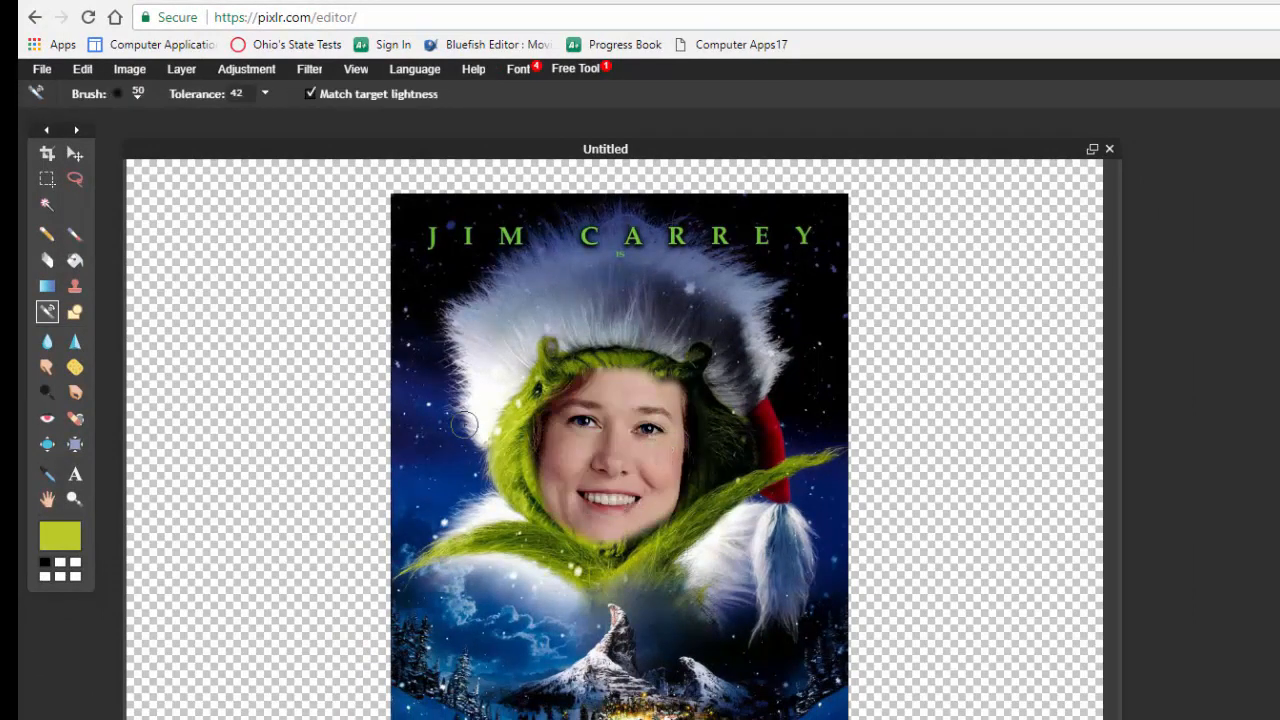
- Sample a dark green from the Grinch's fur and recolor the whole face with the Color replace tool
click(47, 474)
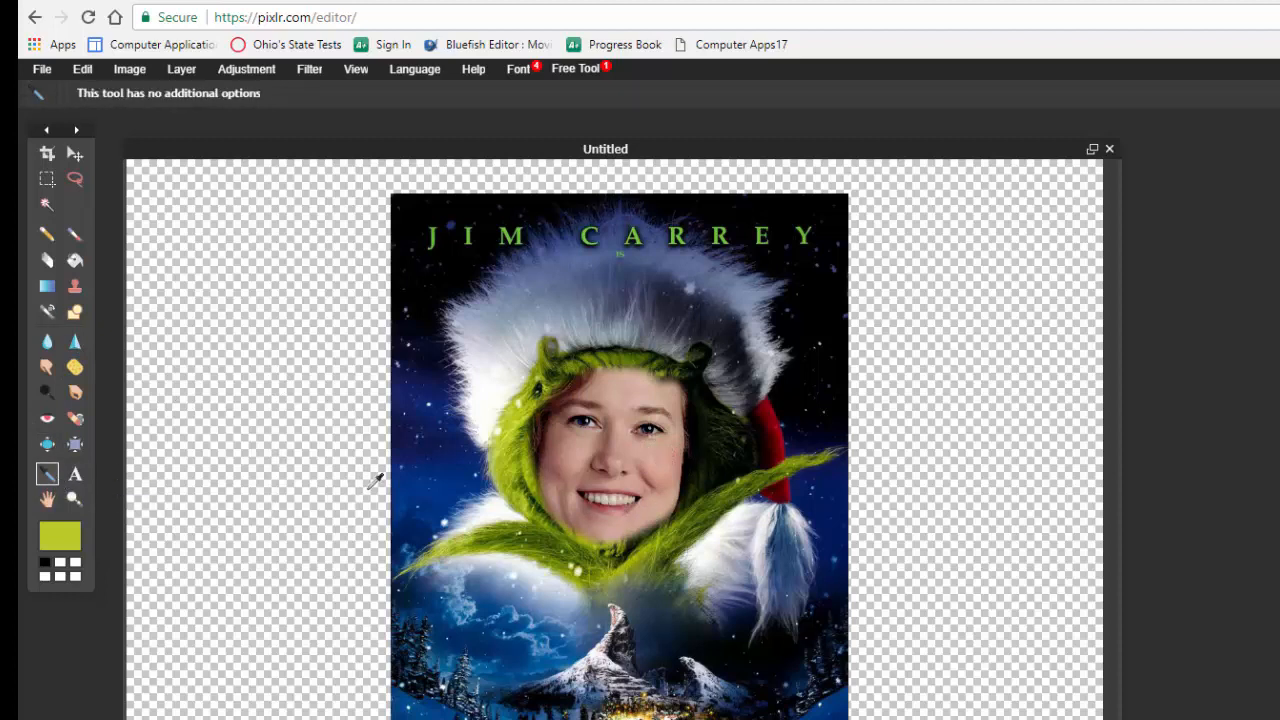
click(555, 544)
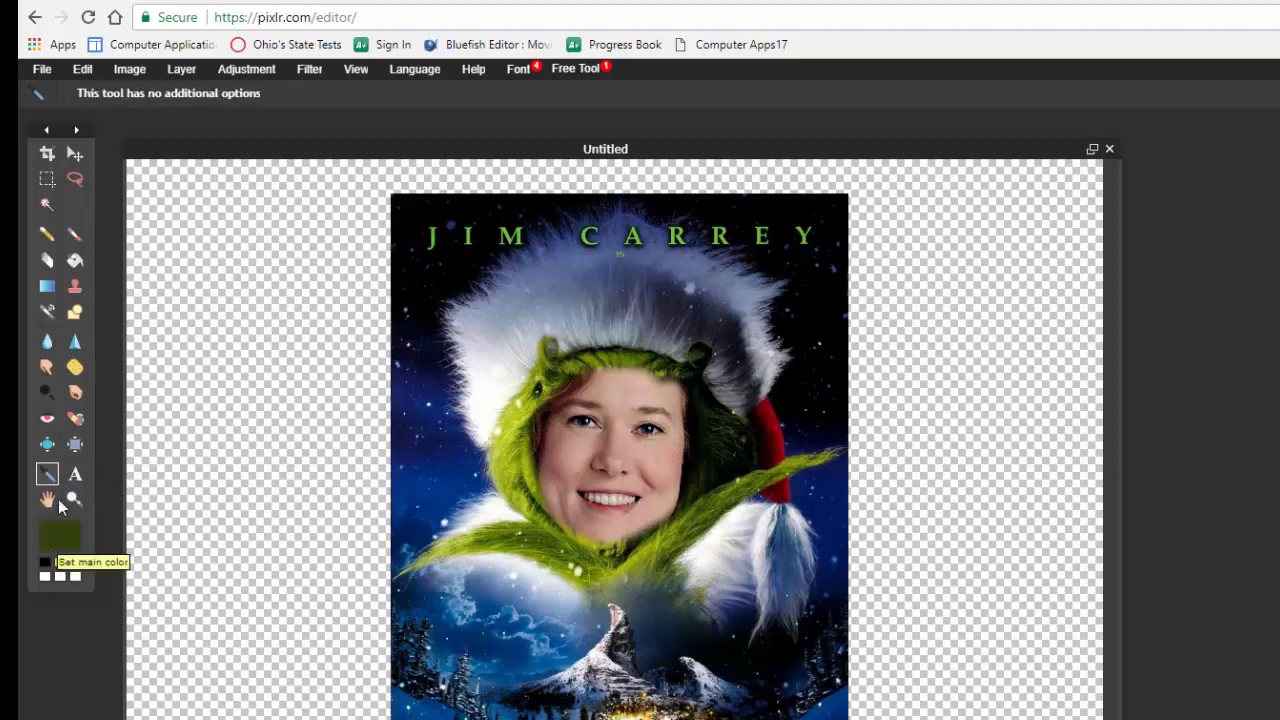
click(45, 313)
mouse_move(586, 432)
mouse_down()
mouse_move(551, 458)
mouse_move(594, 411)
mouse_move(553, 429)
mouse_move(615, 374)
mouse_move(571, 400)
mouse_move(649, 378)
mouse_move(613, 434)
mouse_move(679, 396)
mouse_move(626, 471)
mouse_move(687, 434)
mouse_move(611, 519)
mouse_move(666, 476)
mouse_move(643, 520)
mouse_move(679, 456)
mouse_move(644, 523)
mouse_move(610, 545)
mouse_move(556, 508)
mouse_move(543, 455)
mouse_move(590, 507)
mouse_move(591, 464)
mouse_move(558, 468)
mouse_move(622, 443)
mouse_move(564, 451)
mouse_move(550, 478)
mouse_move(629, 434)
mouse_move(575, 418)
mouse_move(552, 460)
mouse_move(648, 439)
mouse_move(643, 403)
mouse_up()
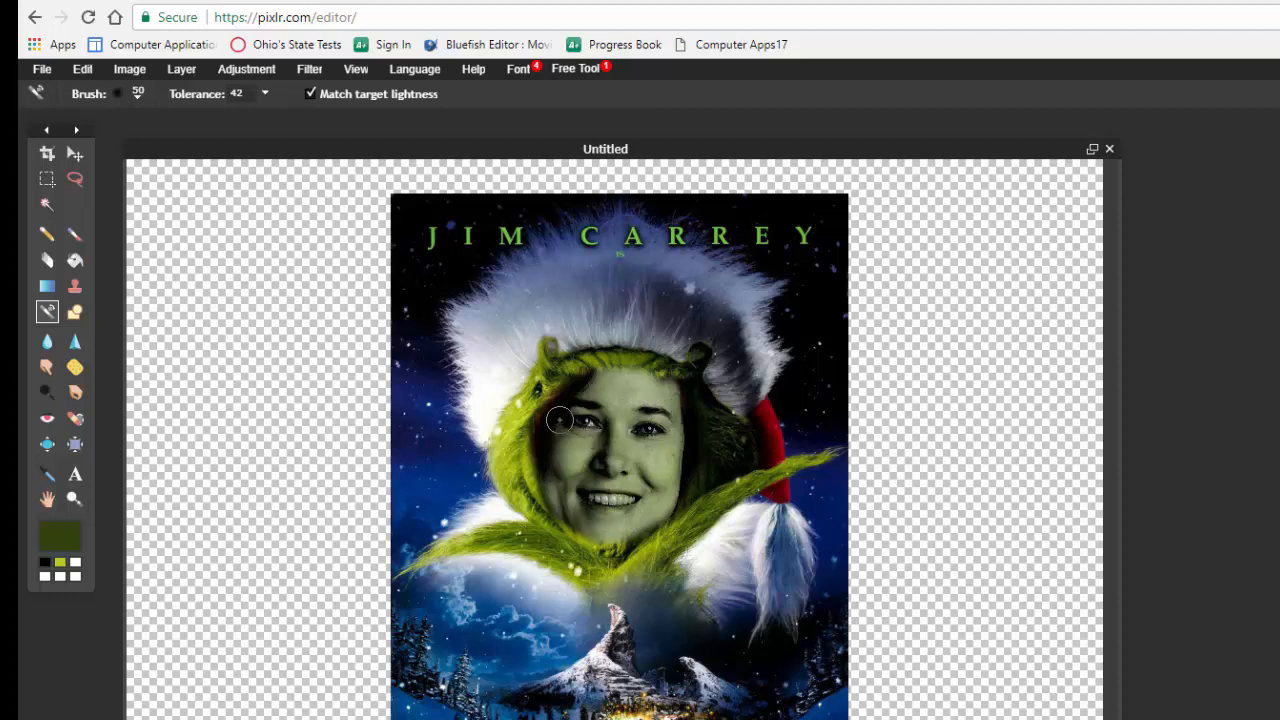
- Set up saving the finished poster to the computer as a JPEG named grinch
click(42, 69)
click(47, 166)
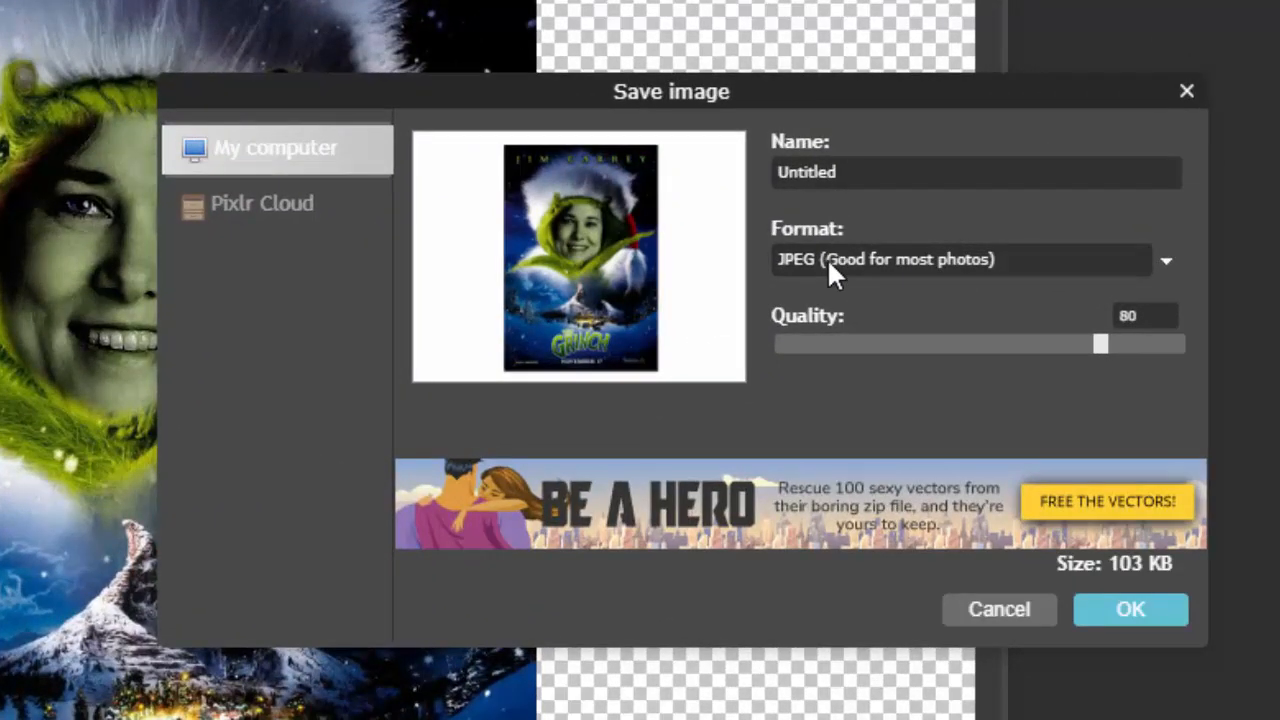
click(827, 258)
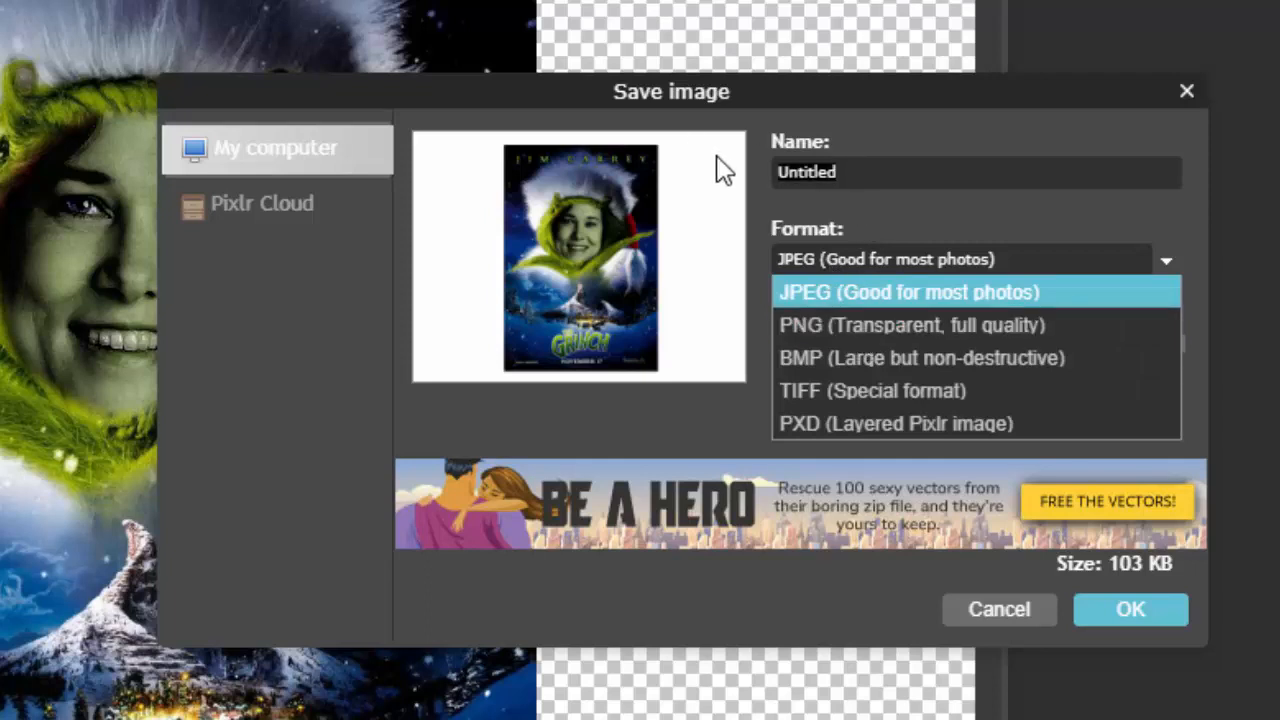
text(gr)
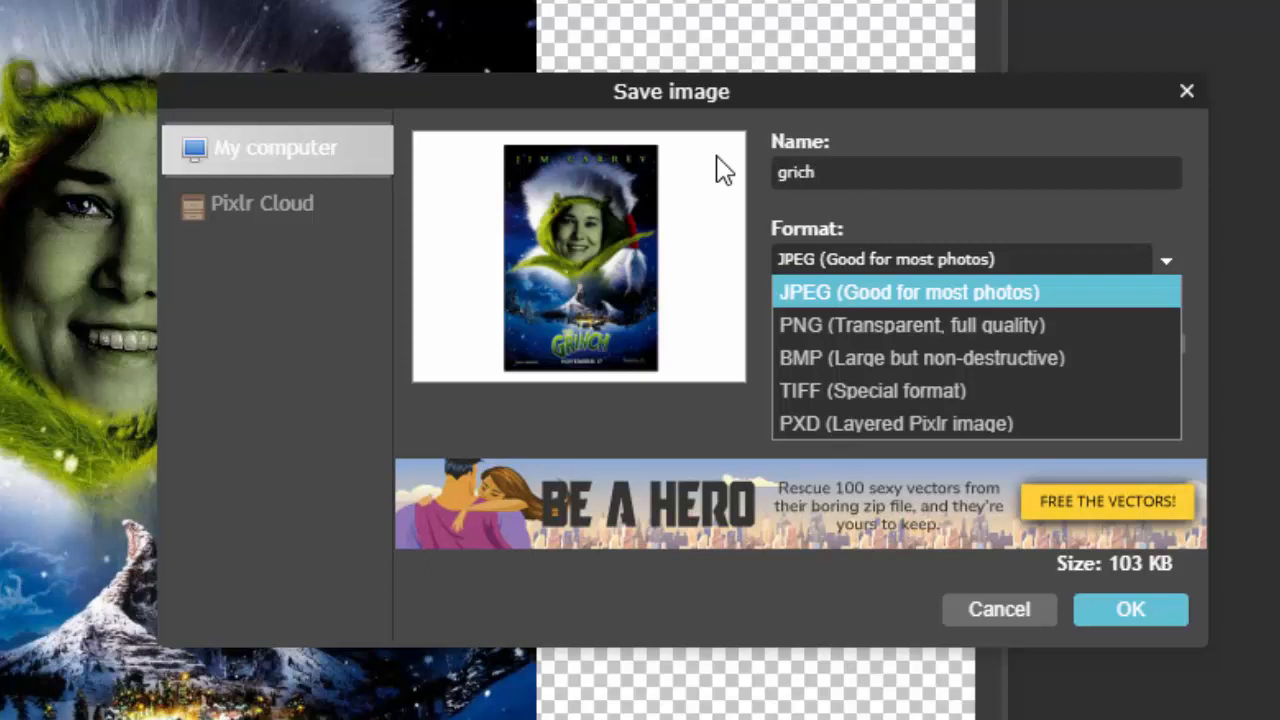
text(ich)
key(BackSpace)
key(BackSpace)
text(nch)
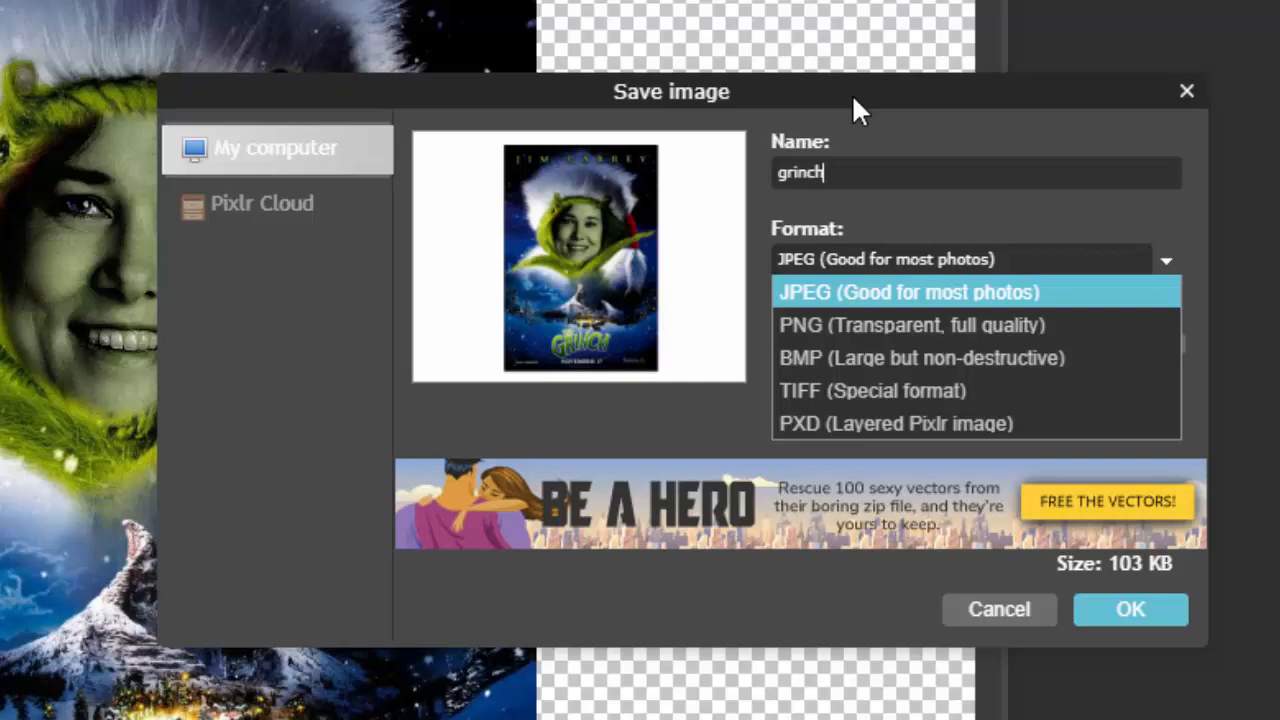